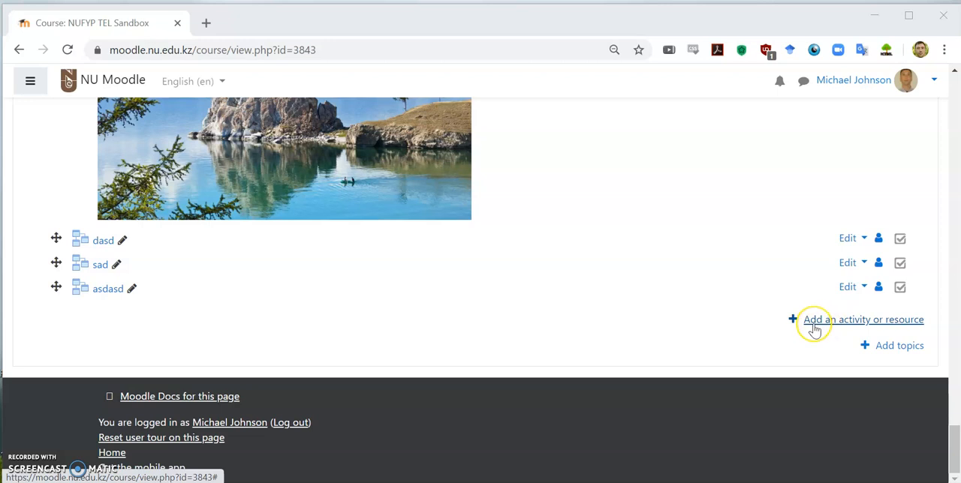
Add a new Lesson activity to the last topic of the course
click(814, 330)
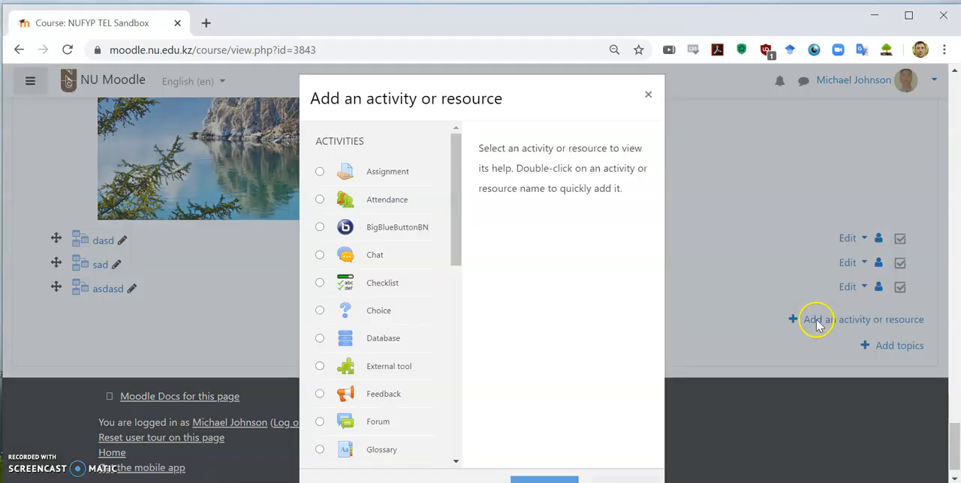
scroll(418, 375, down, 3)
scroll(418, 375, down, 2)
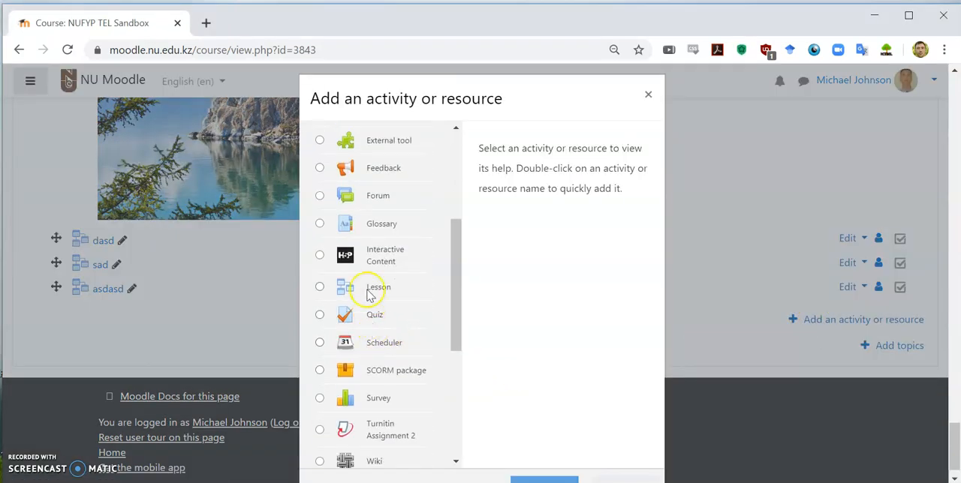
click(371, 288)
click(533, 477)
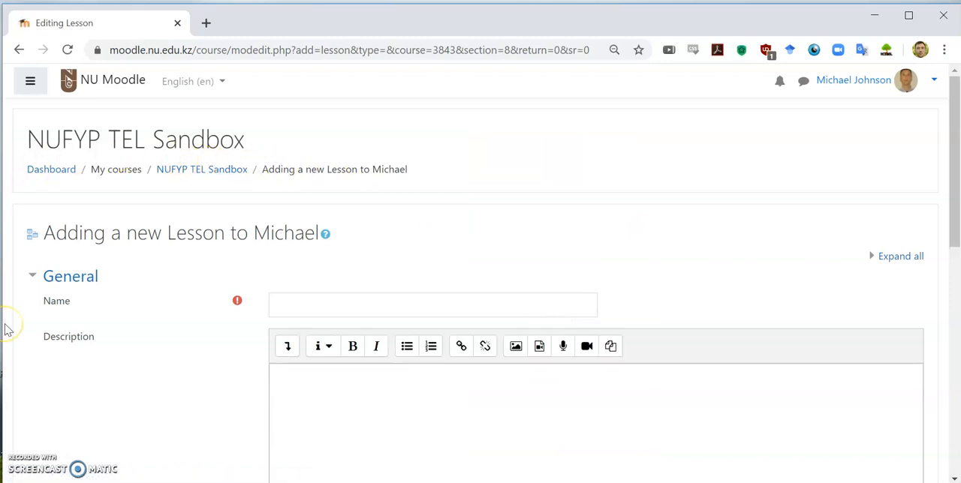
Name the new lesson "Demo Lesson", then save and display it
scroll(6, 328, down, 1)
scroll(6, 329, down, 4)
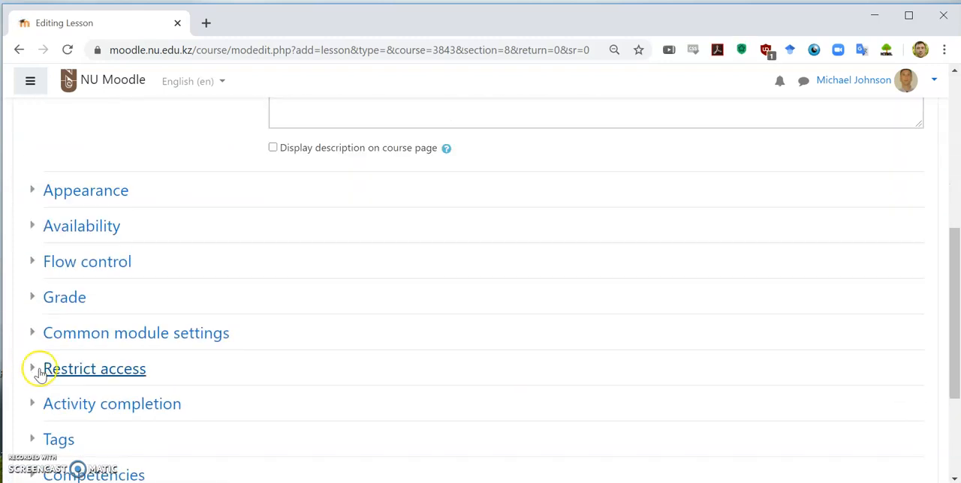
scroll(37, 367, up, 1)
scroll(40, 374, up, 3)
click(305, 224)
text(Demo Lesson)
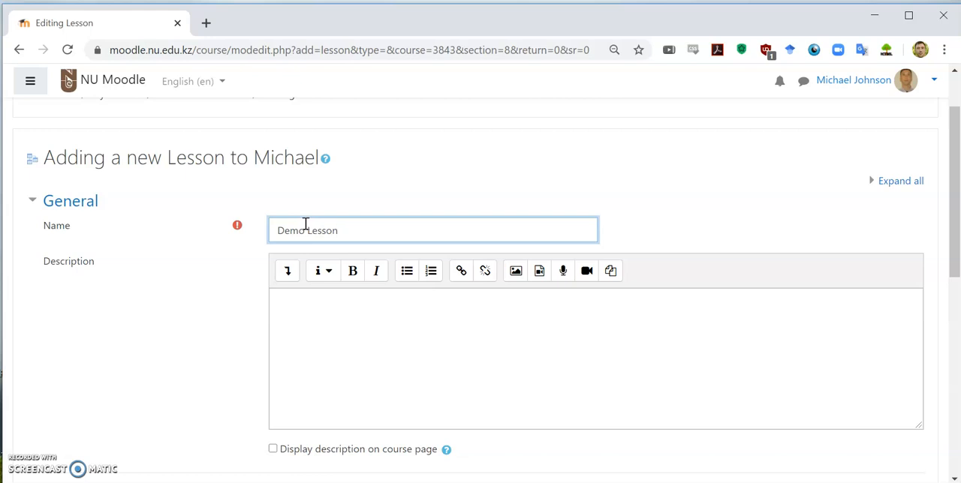
scroll(232, 323, down, 5)
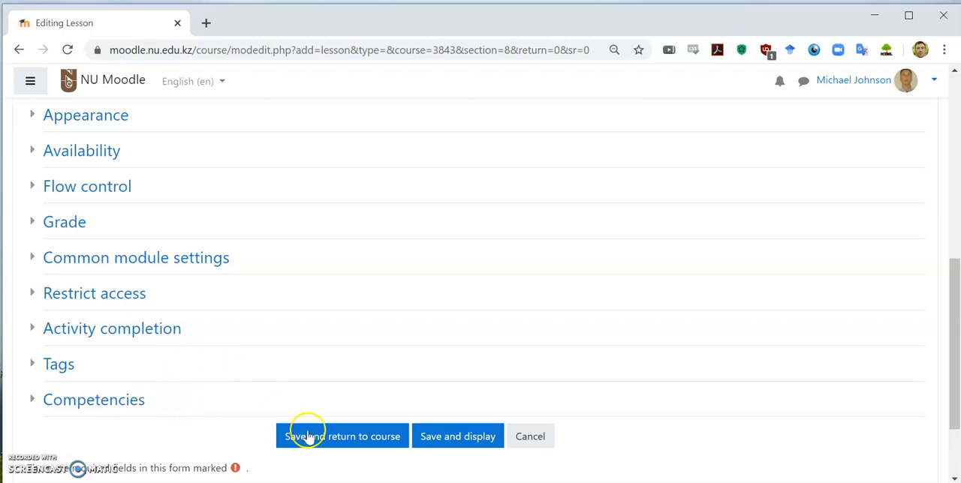
click(455, 443)
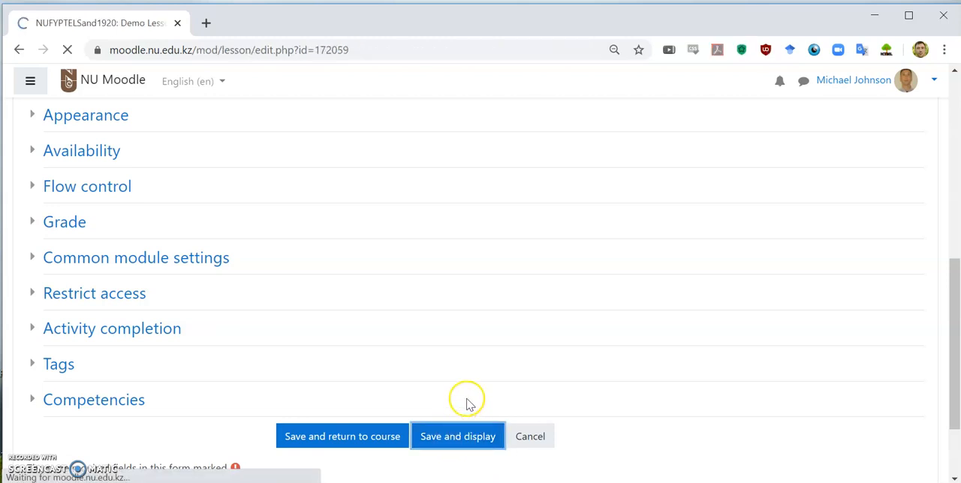
Start a content page as the lesson's first page and title it "Demo Content"
scroll(138, 208, down, 1)
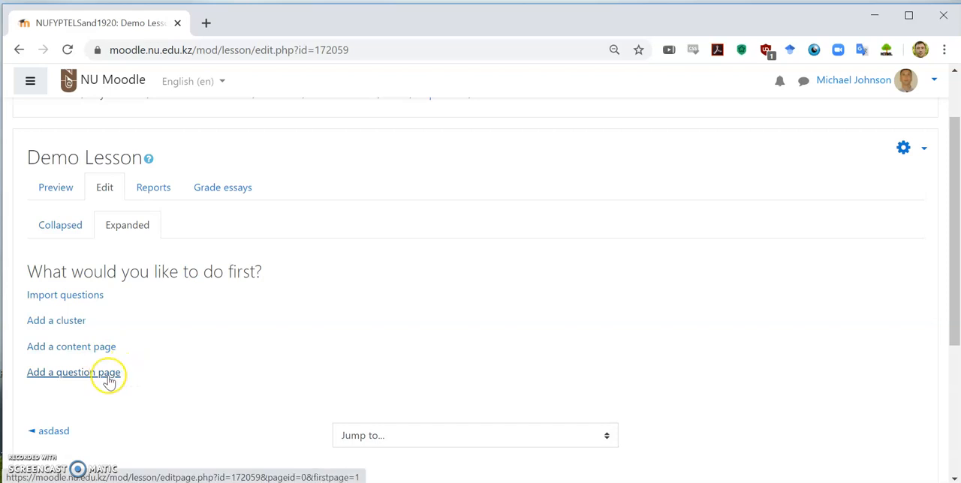
click(75, 327)
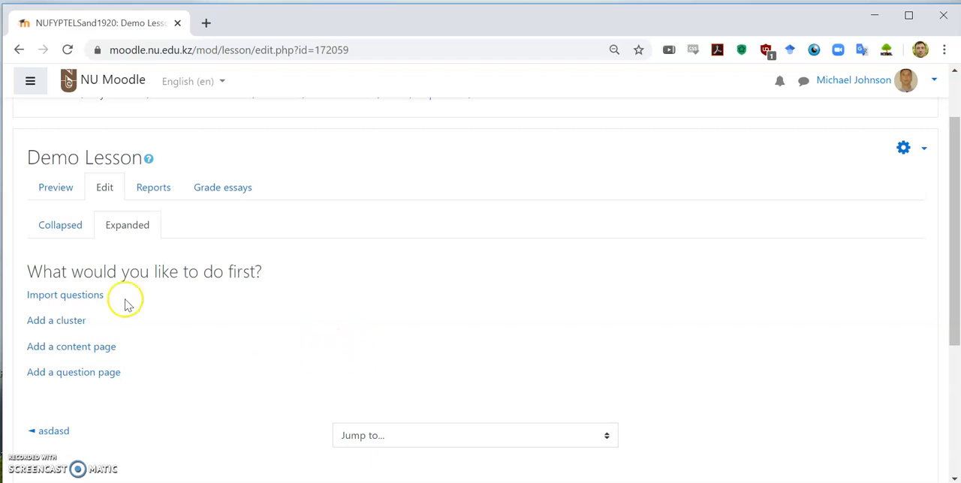
click(90, 356)
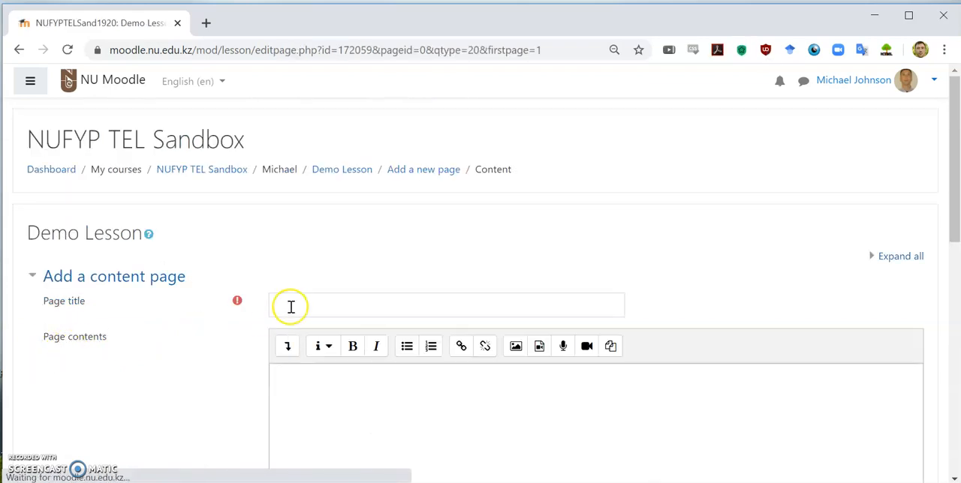
click(291, 306)
text(Demo Content)
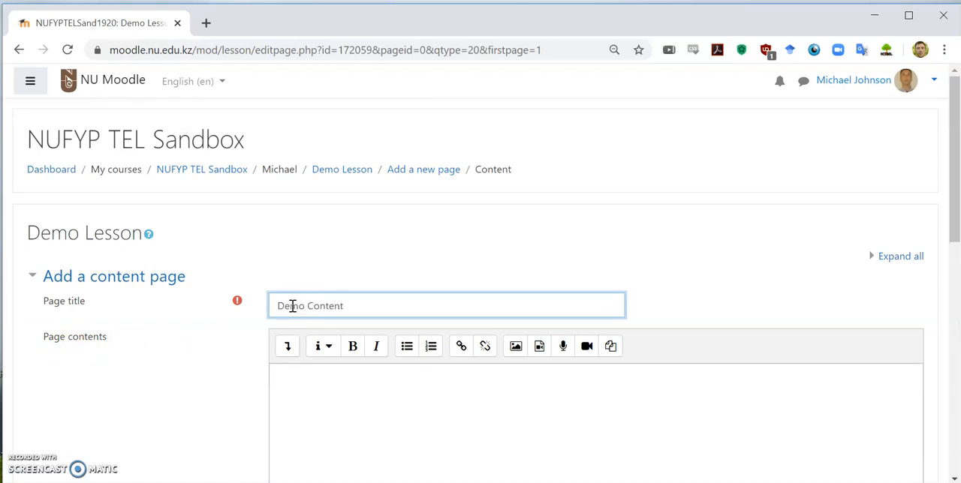
Enter "Next Page" as the Content 1 description, leaving the page contents empty
scroll(291, 306, down, 3)
scroll(292, 298, up, 2)
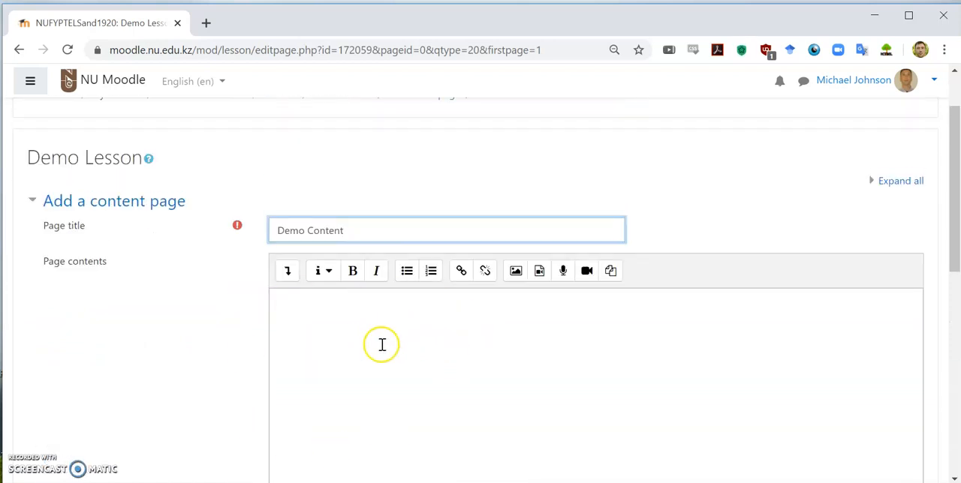
click(365, 309)
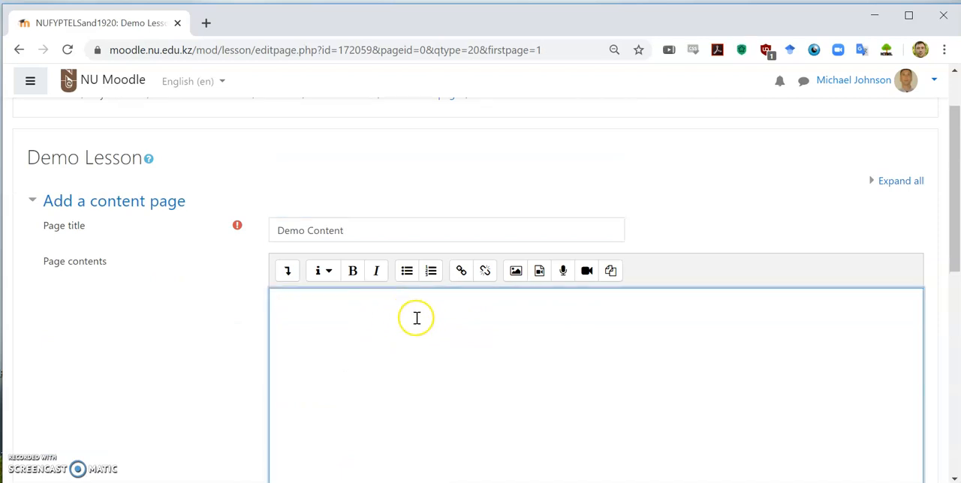
scroll(203, 311, down, 1)
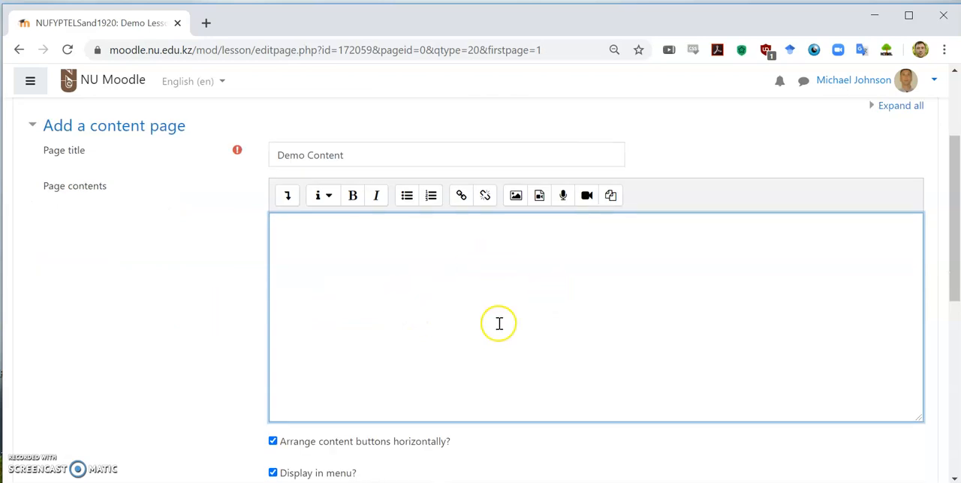
scroll(203, 330, down, 2)
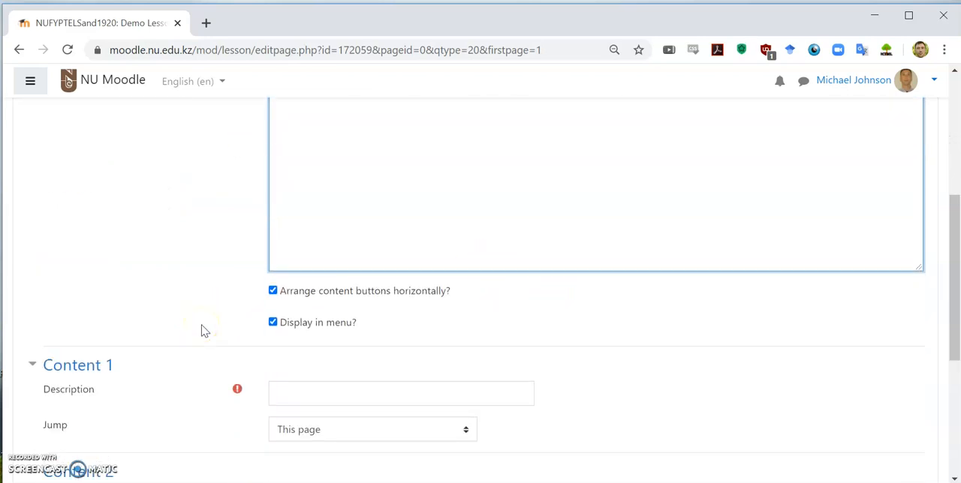
scroll(203, 330, down, 2)
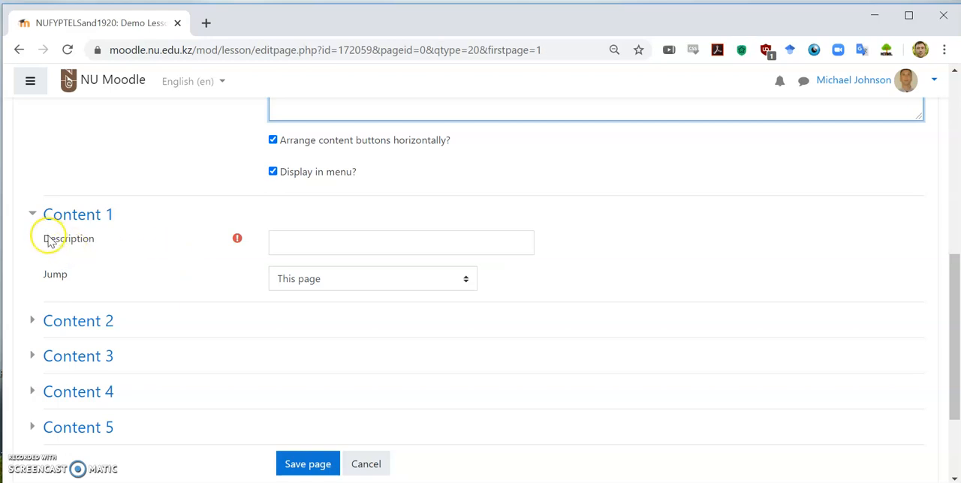
click(290, 250)
text(Next Page)
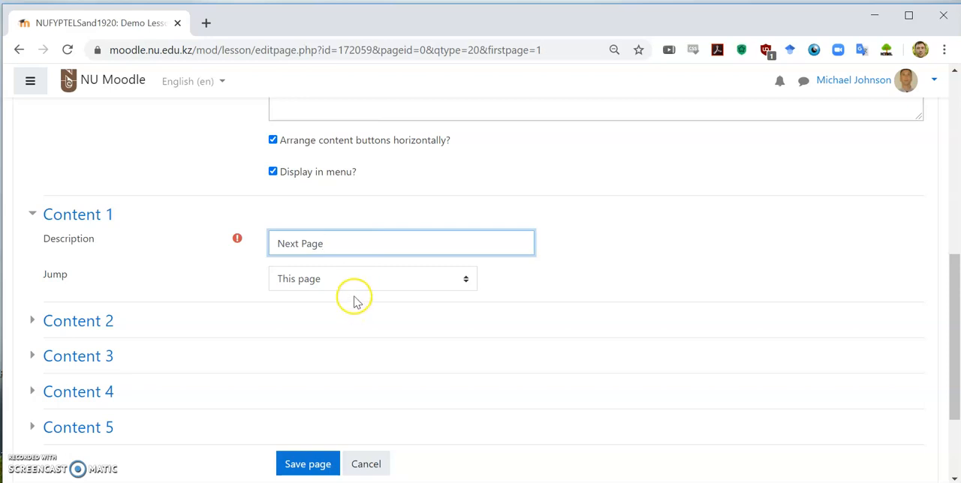
scroll(368, 207, up, 3)
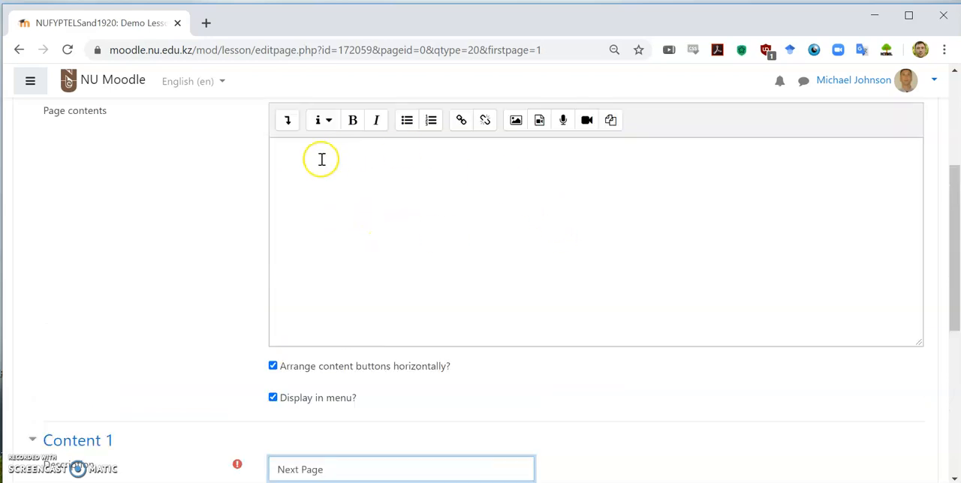
scroll(363, 332, down, 2)
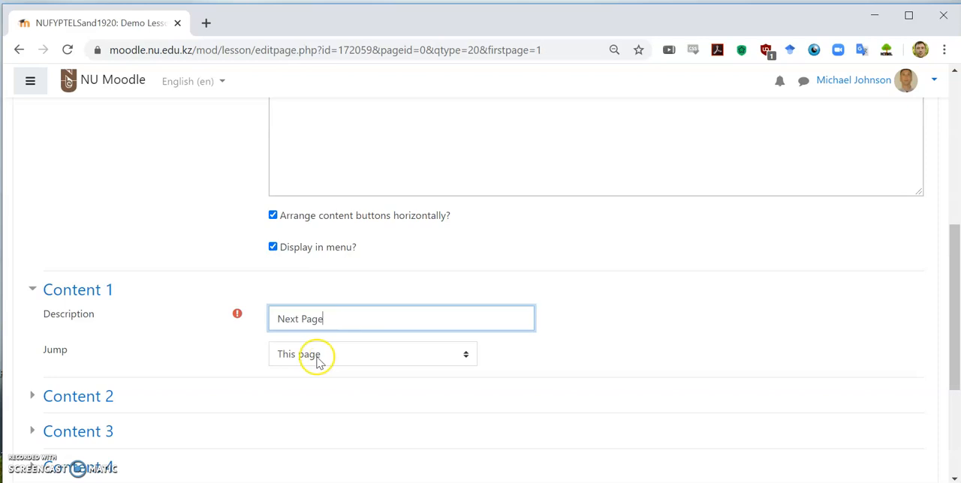
Set the Content 1 jump to Next page and save the content page
click(362, 358)
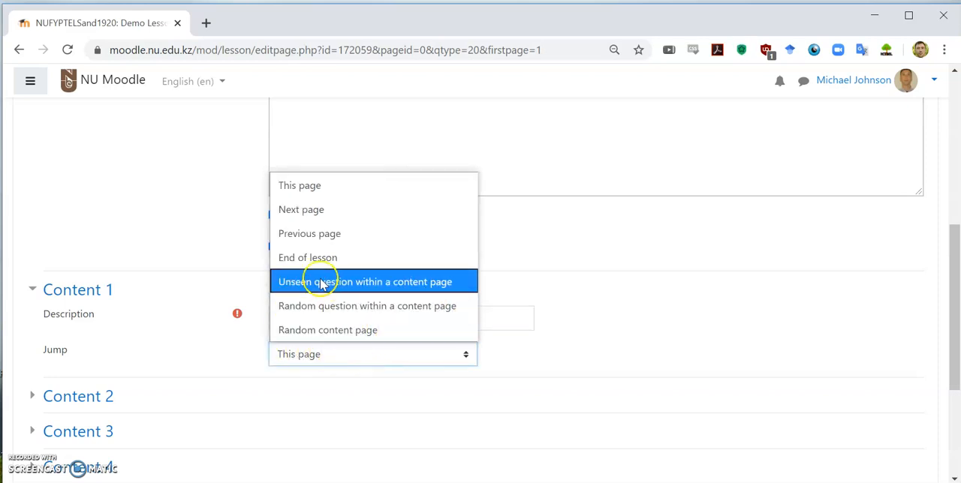
click(312, 213)
click(319, 352)
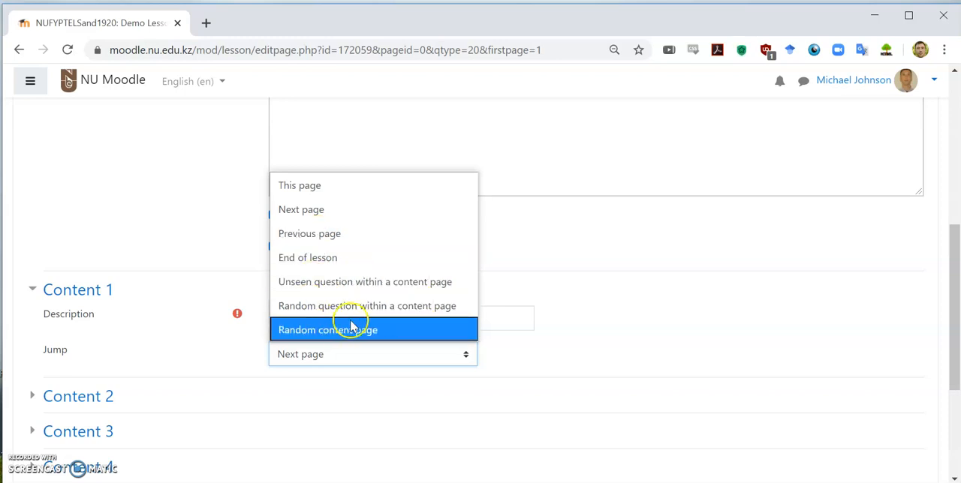
click(325, 209)
scroll(232, 317, down, 3)
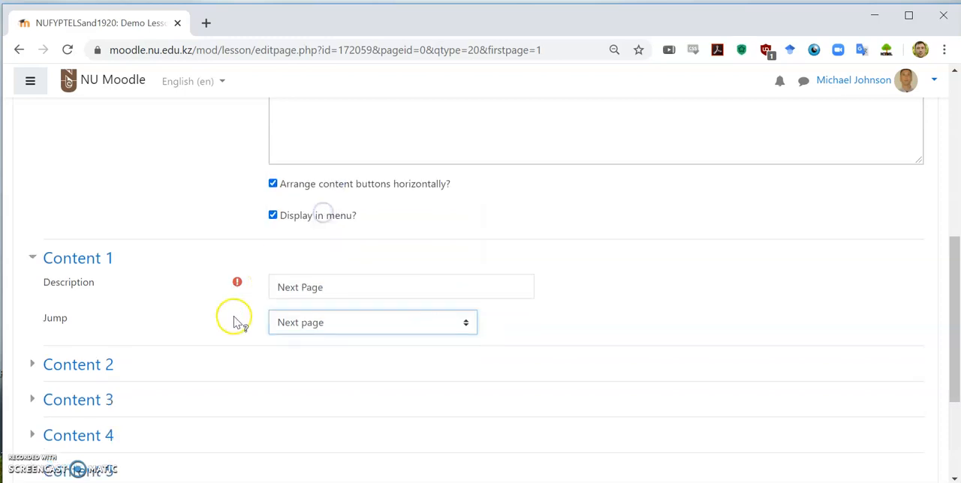
click(313, 330)
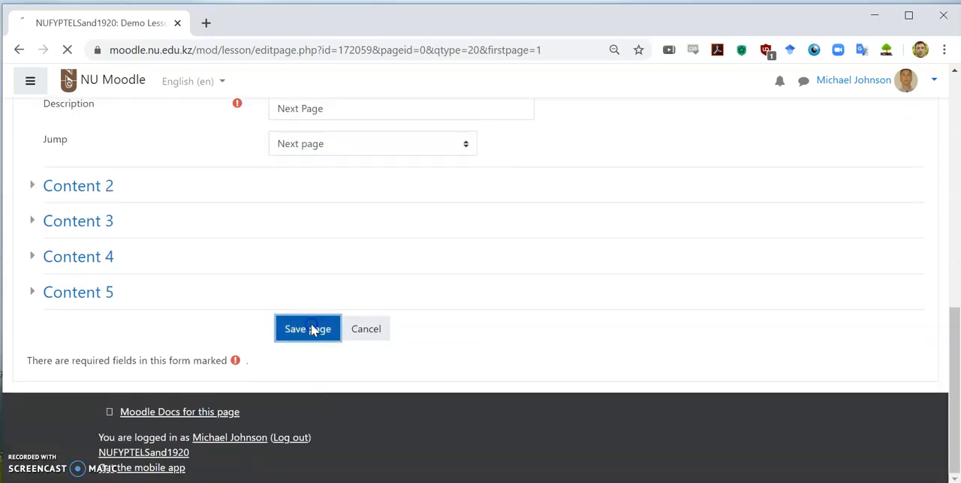
Add a True/false question page after the Demo Content page
scroll(331, 320, down, 2)
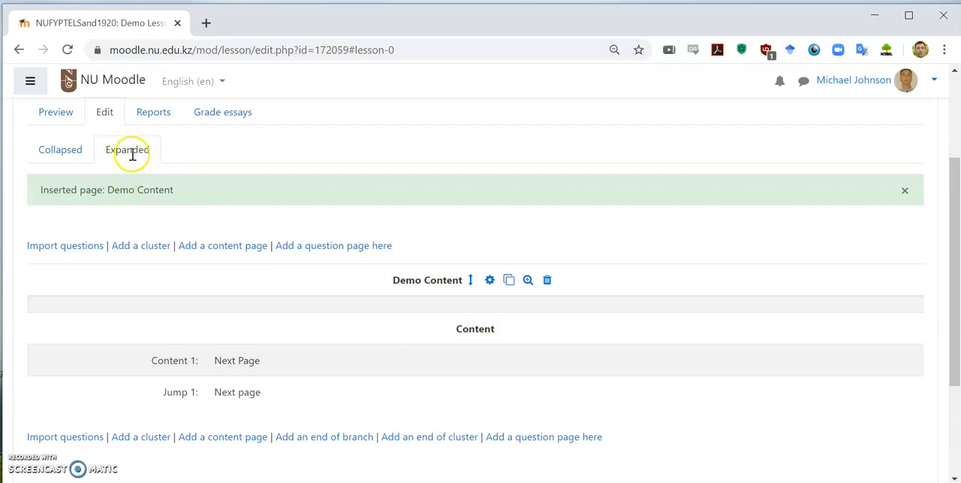
scroll(328, 313, down, 1)
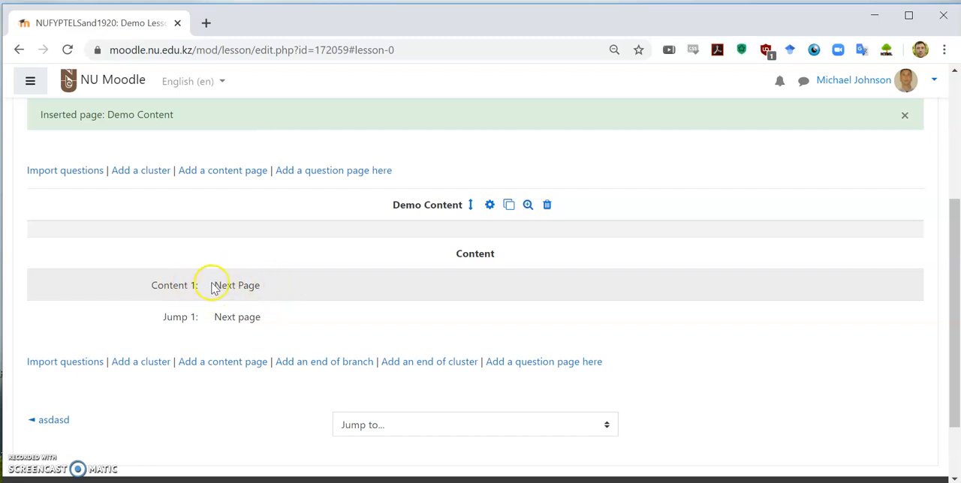
drag(216, 285, 236, 315)
click(231, 320)
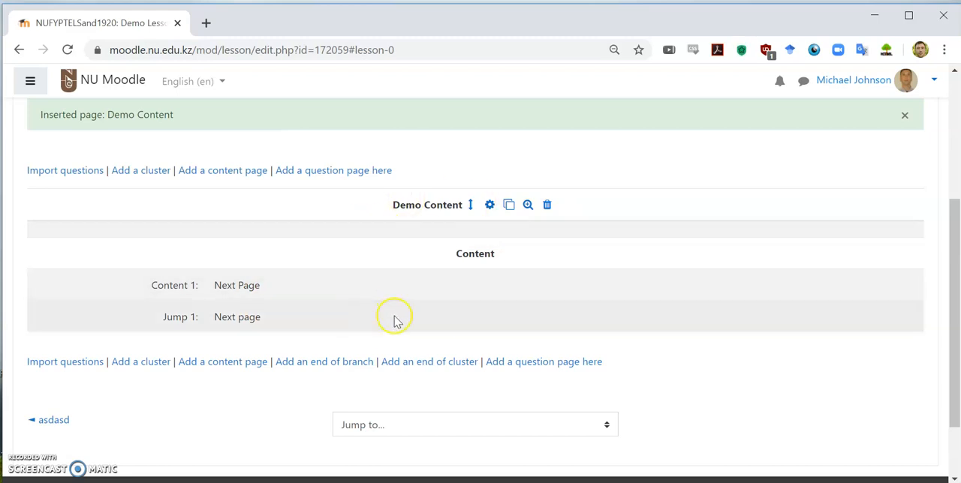
click(528, 366)
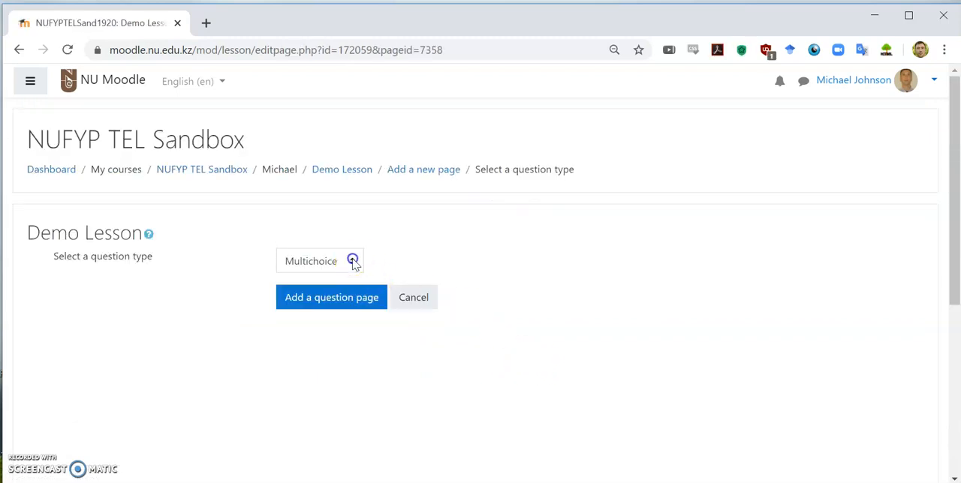
click(350, 263)
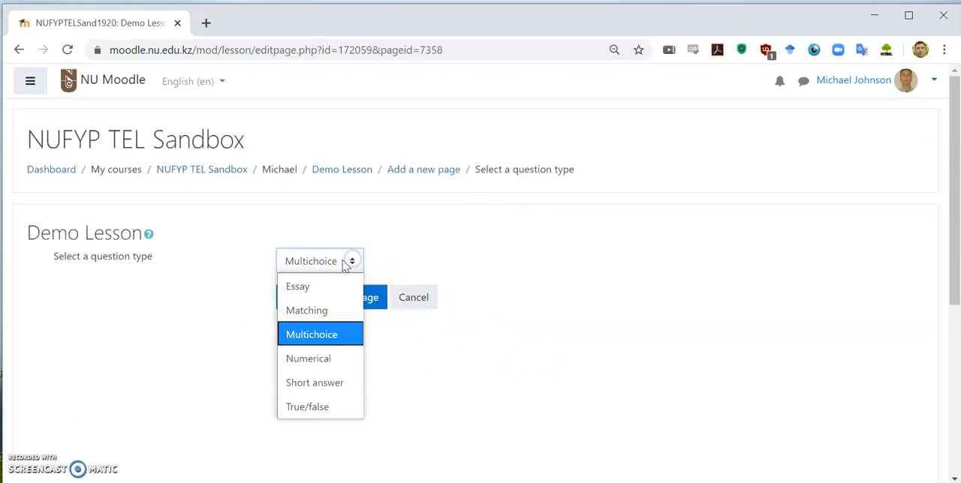
click(315, 406)
click(315, 299)
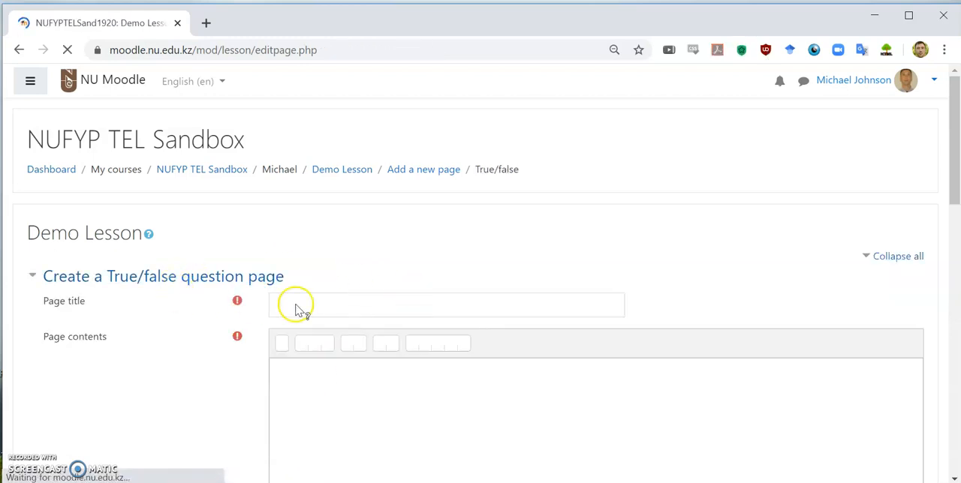
Title the question page "Demo Question" and enter "The sun is yellow" as its page contents
click(310, 307)
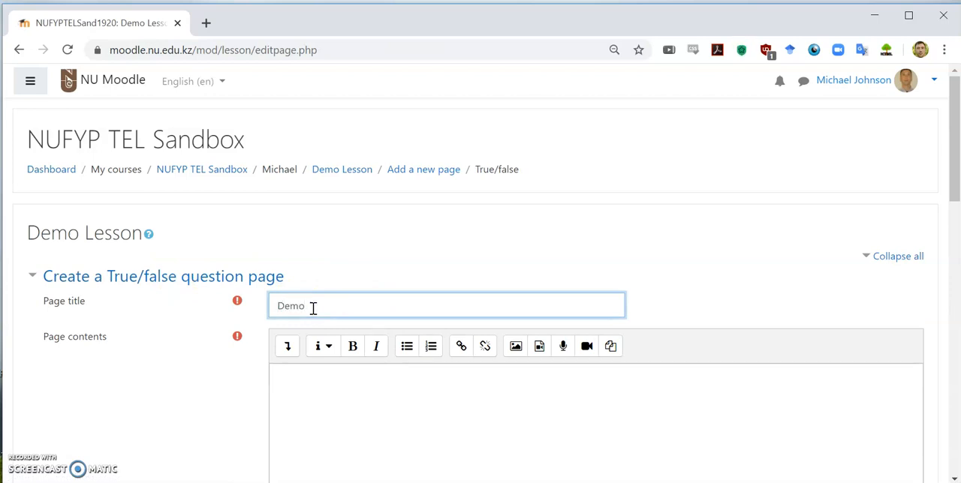
key(Tab)
key(Tab)
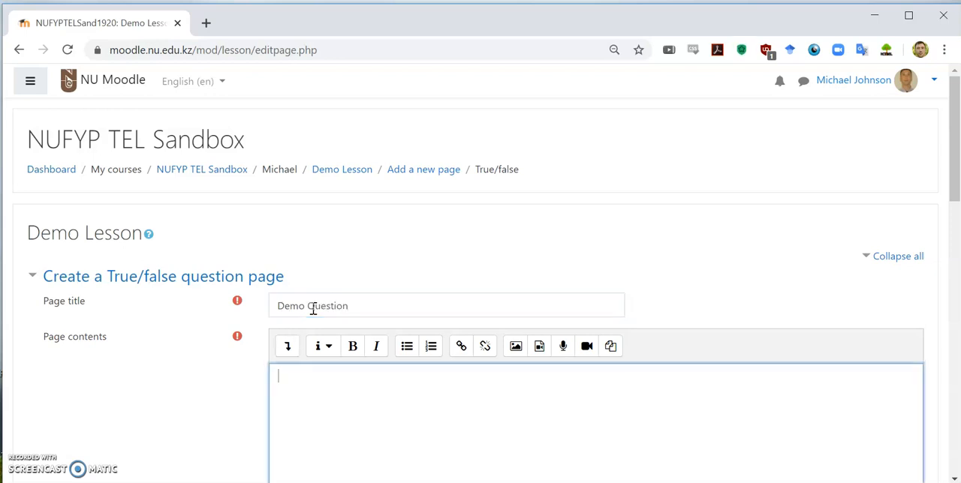
scroll(327, 285, down, 2)
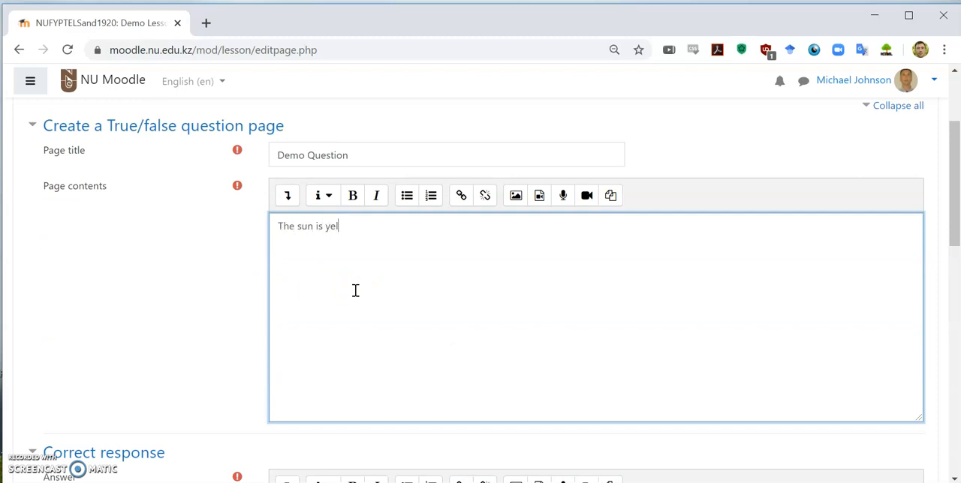
Enter "True" as the answer of the question's correct response
scroll(355, 290, down, 1)
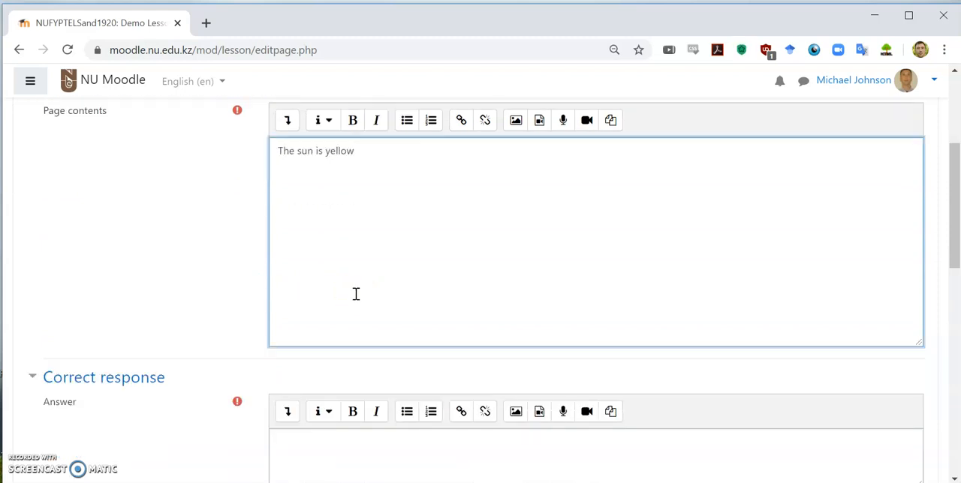
scroll(360, 294, down, 3)
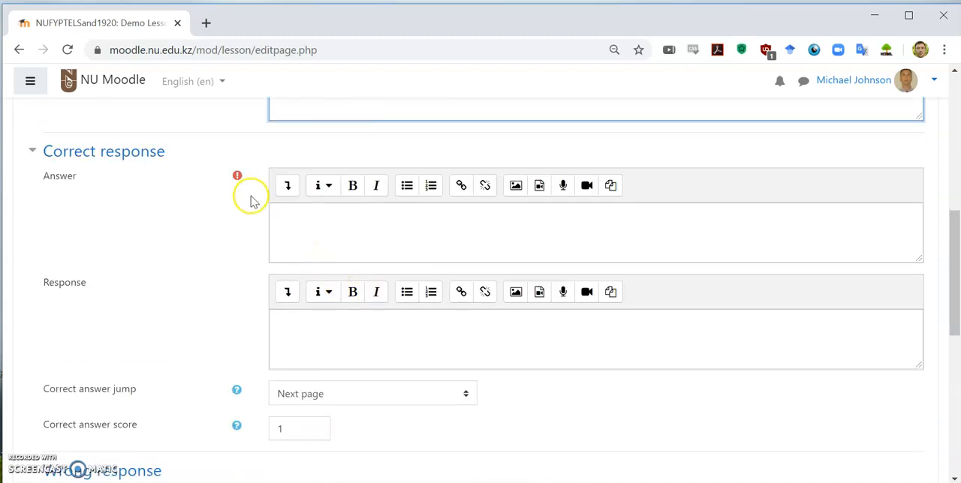
click(373, 225)
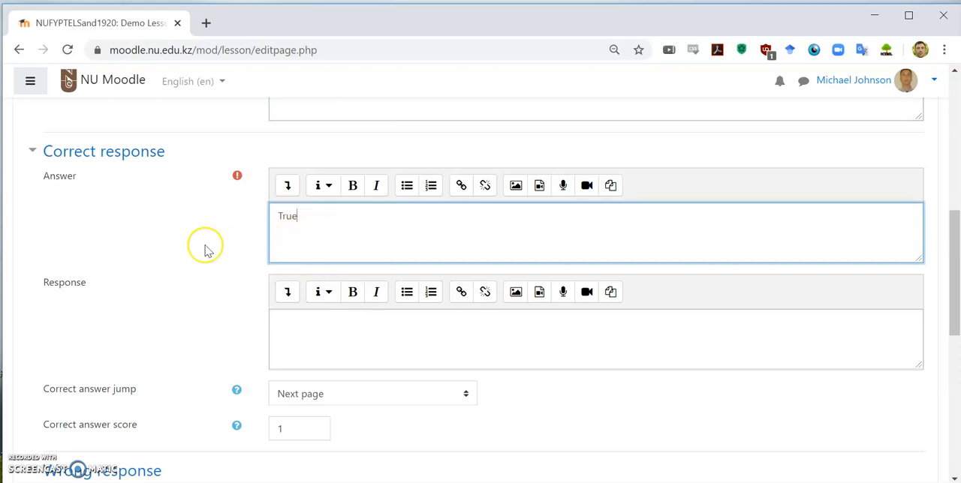
Enter "False" as the answer of the question's wrong response
scroll(207, 250, down, 1)
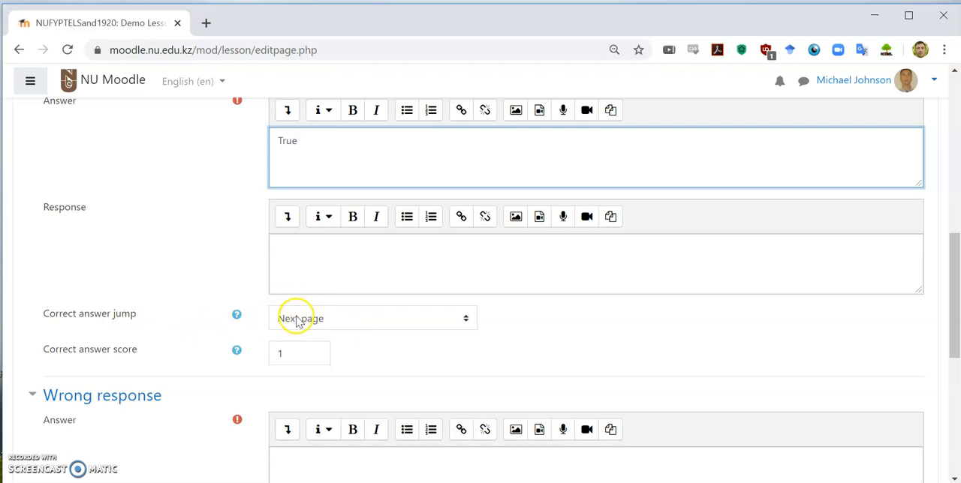
scroll(171, 274, down, 2)
scroll(171, 273, down, 1)
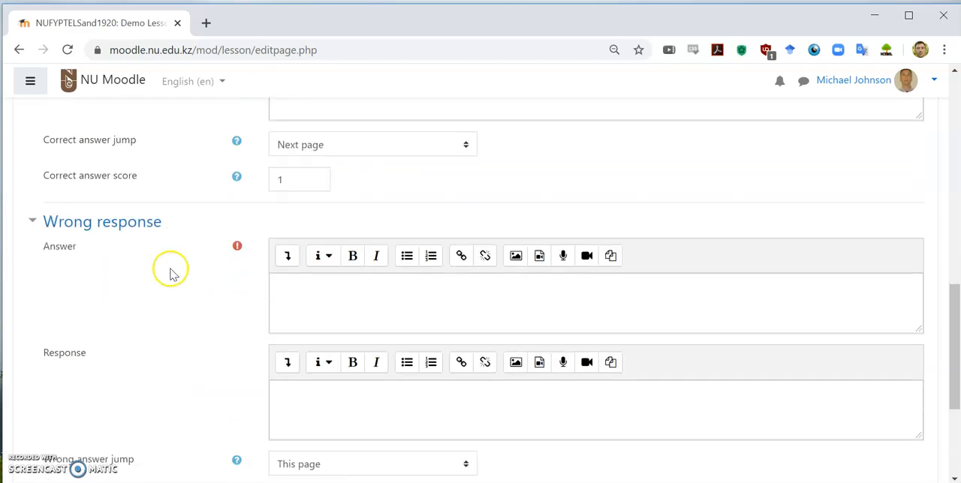
click(319, 255)
text(False)
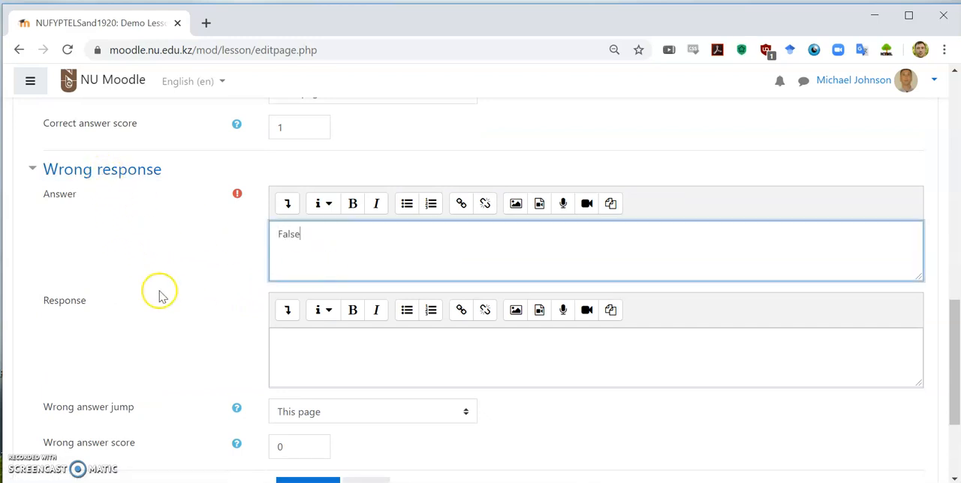
Check the jumps of both responses and save the True/false question page
scroll(158, 292, down, 1)
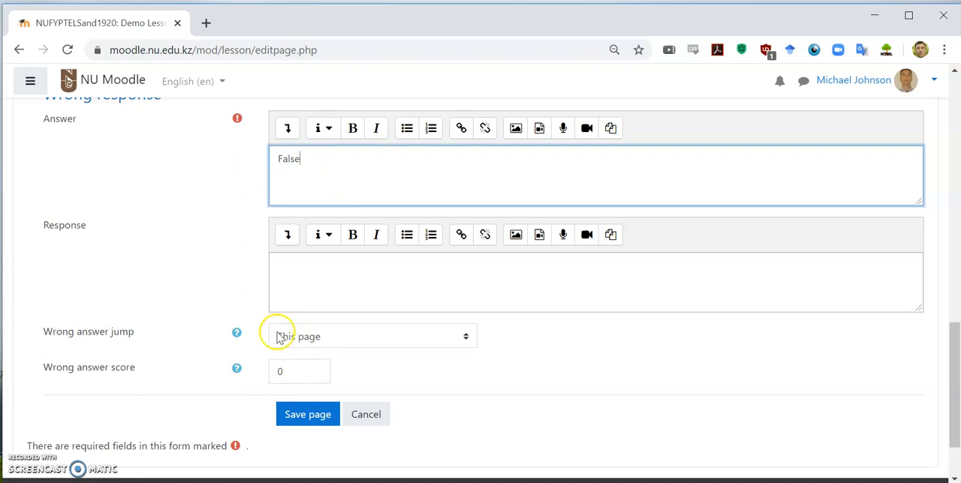
scroll(278, 339, up, 7)
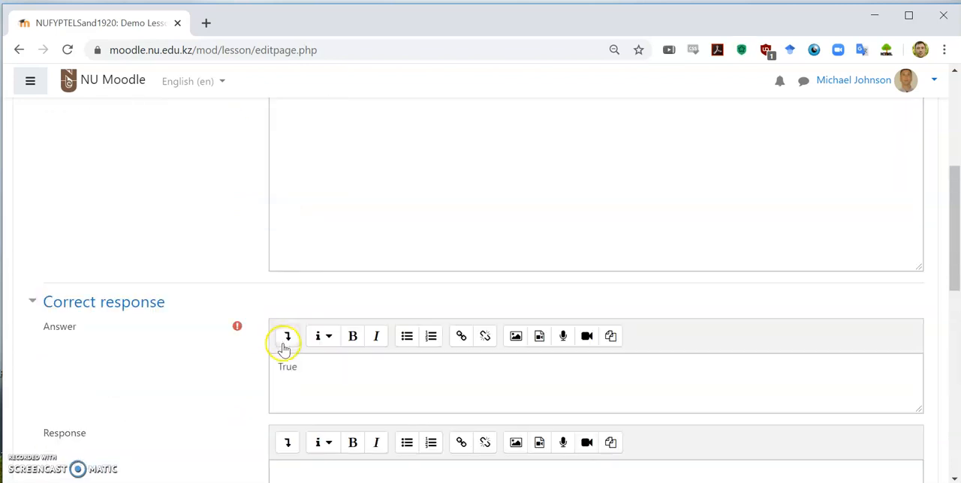
scroll(285, 300, down, 3)
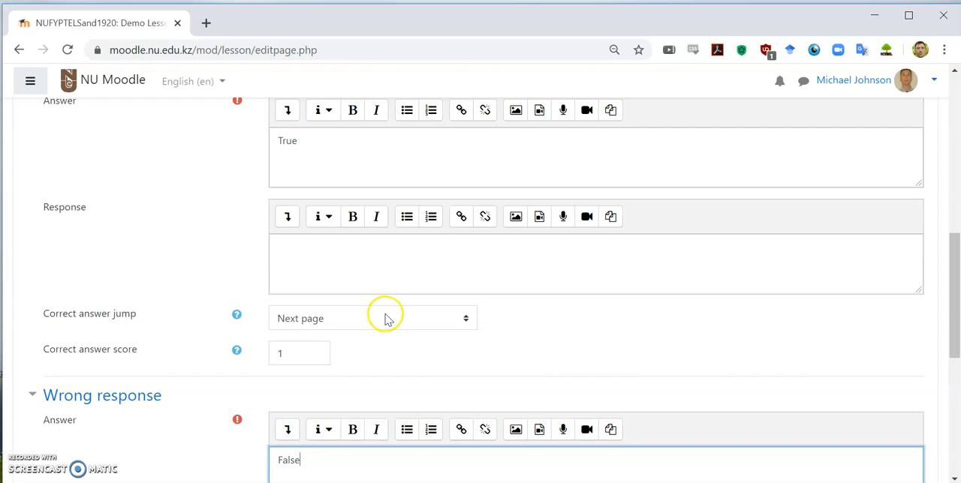
scroll(386, 315, down, 5)
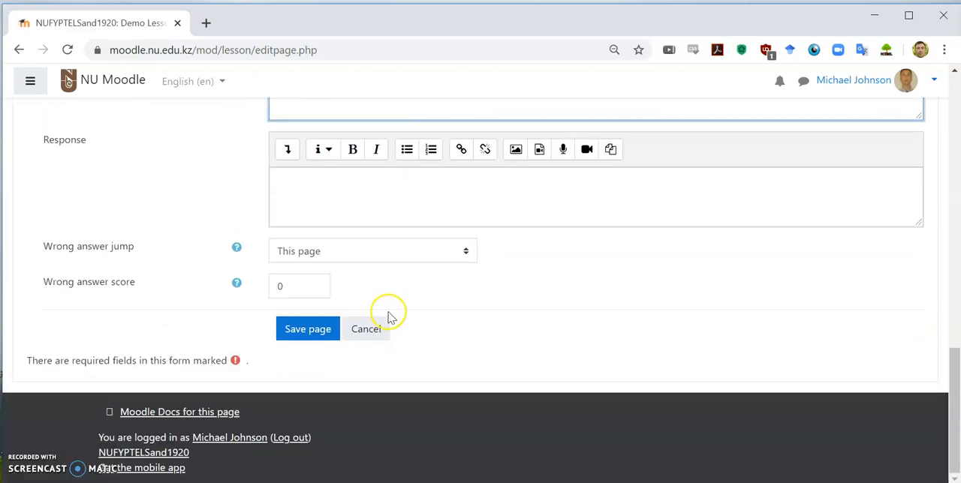
click(310, 330)
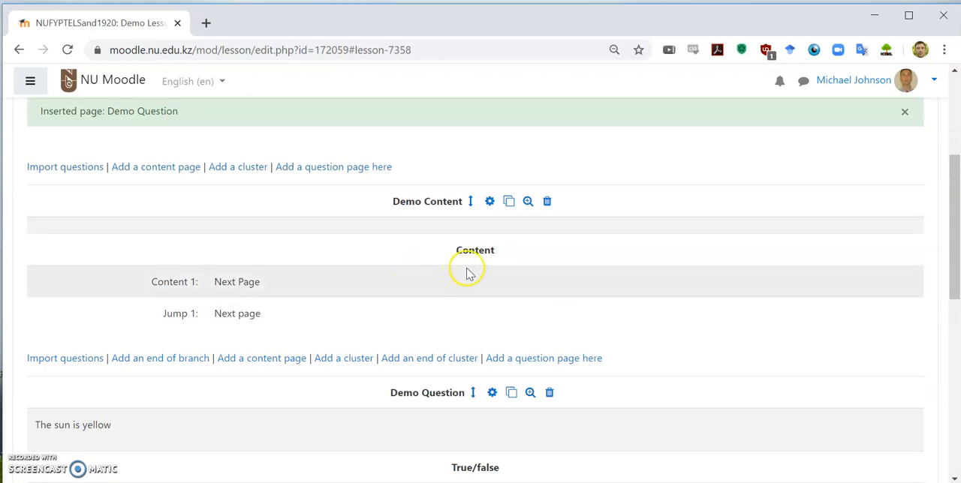
Add a content page after the Demo Question page and title it "Final Content"
scroll(466, 275, down, 1)
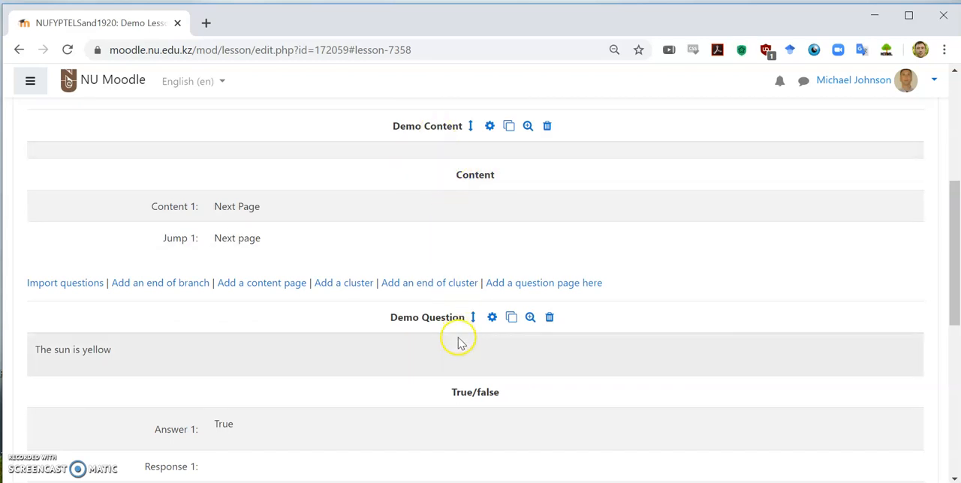
scroll(457, 338, down, 1)
scroll(429, 300, down, 1)
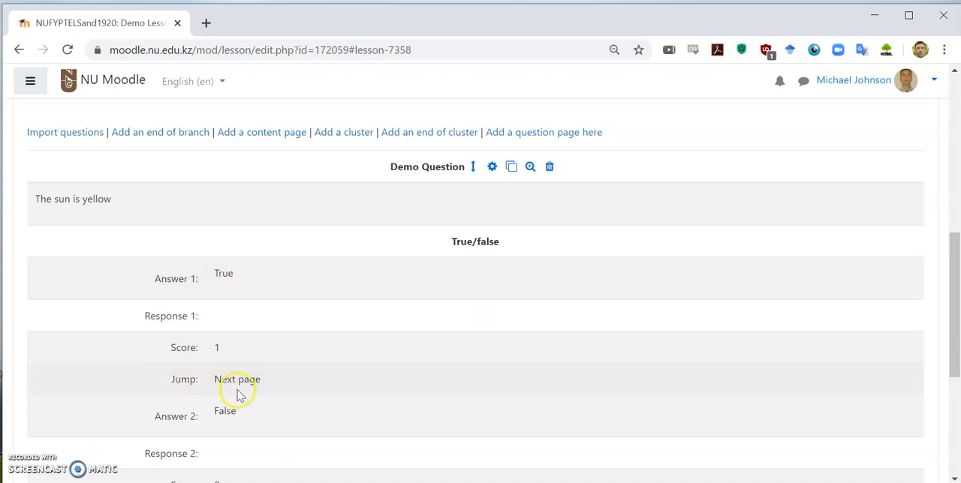
scroll(238, 383, down, 3)
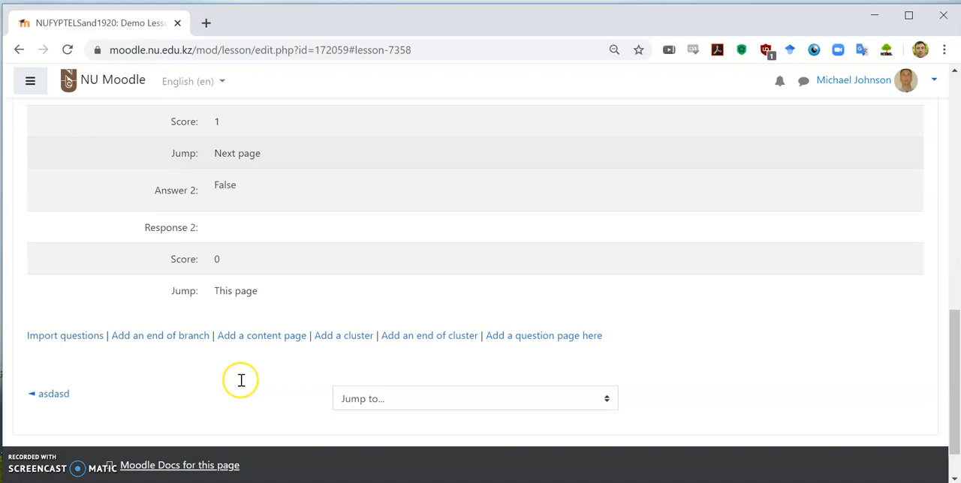
click(285, 340)
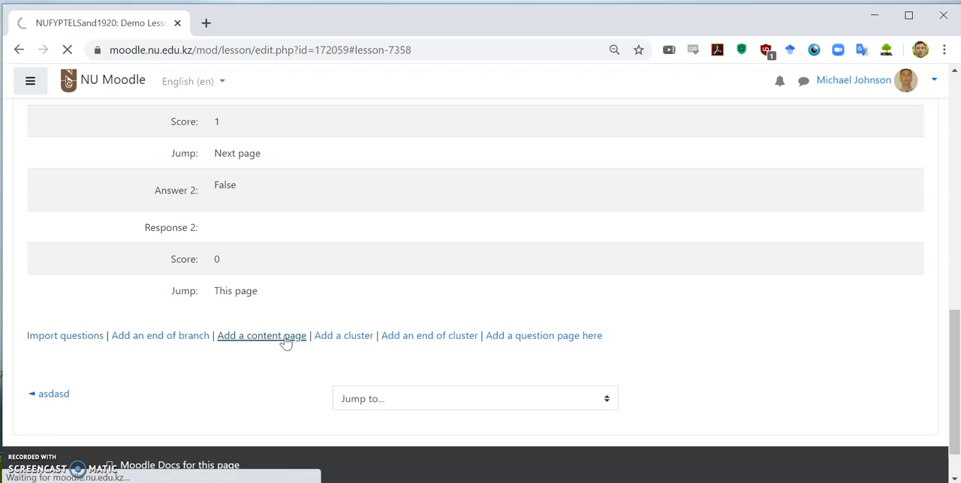
click(288, 300)
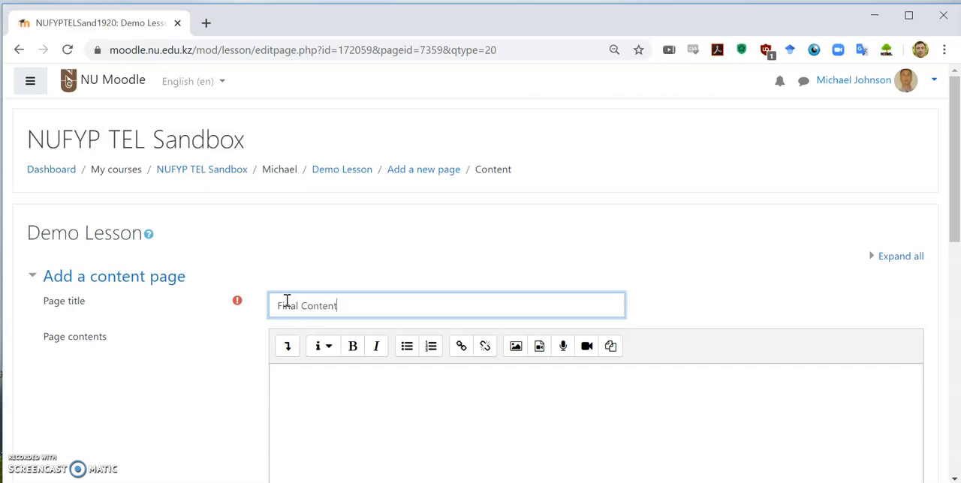
Enter "End of Lesson" as the Content 1 description of the new content page
scroll(203, 313, down, 4)
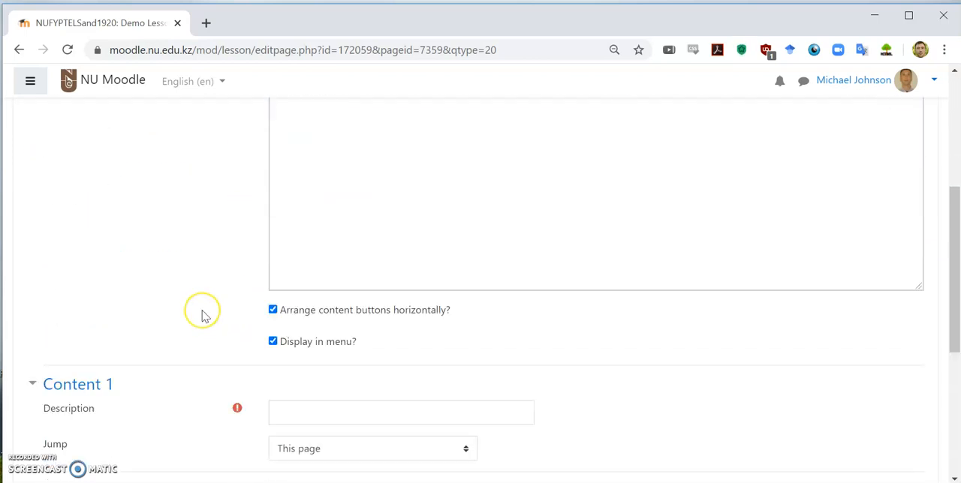
scroll(203, 313, down, 2)
click(280, 238)
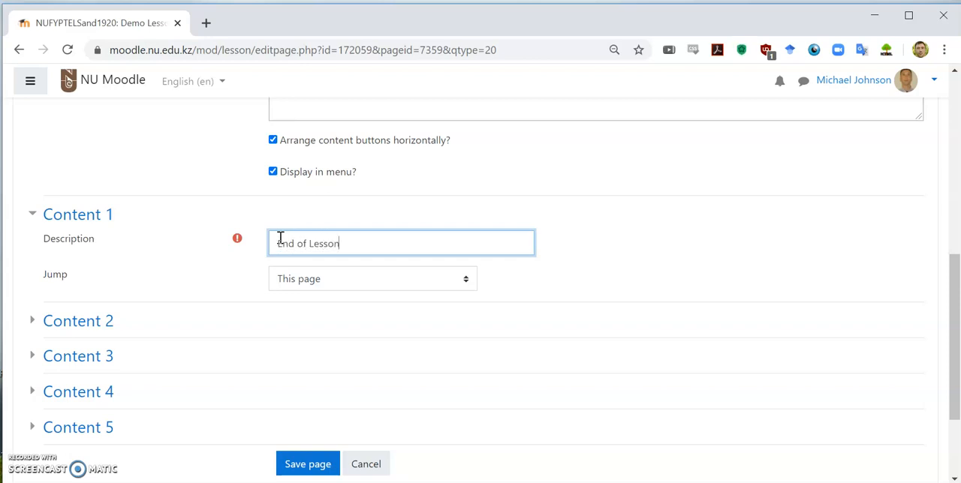
click(190, 234)
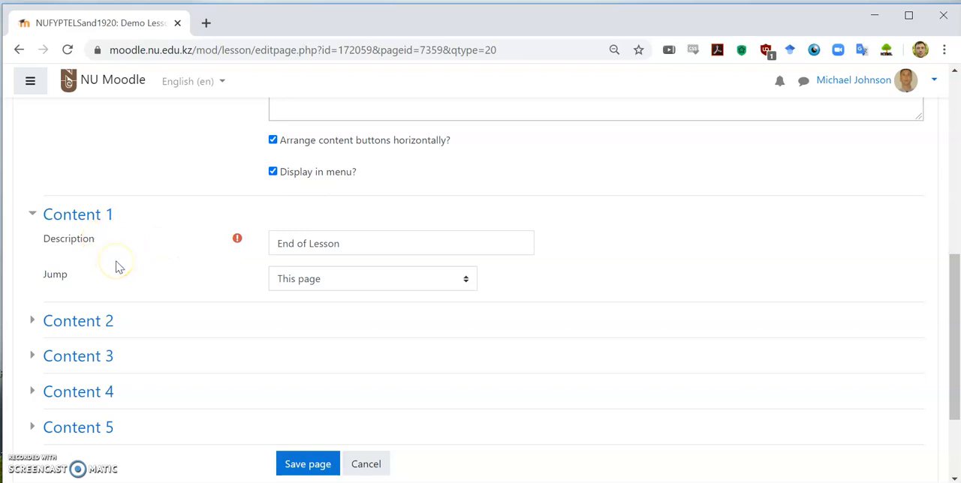
Set the Content 1 jump to End of lesson and save the Final Content page
click(281, 282)
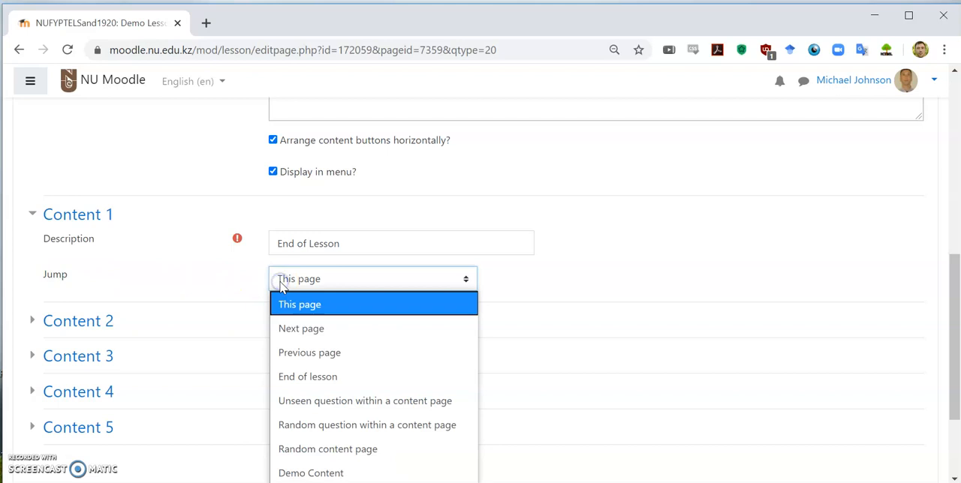
click(307, 379)
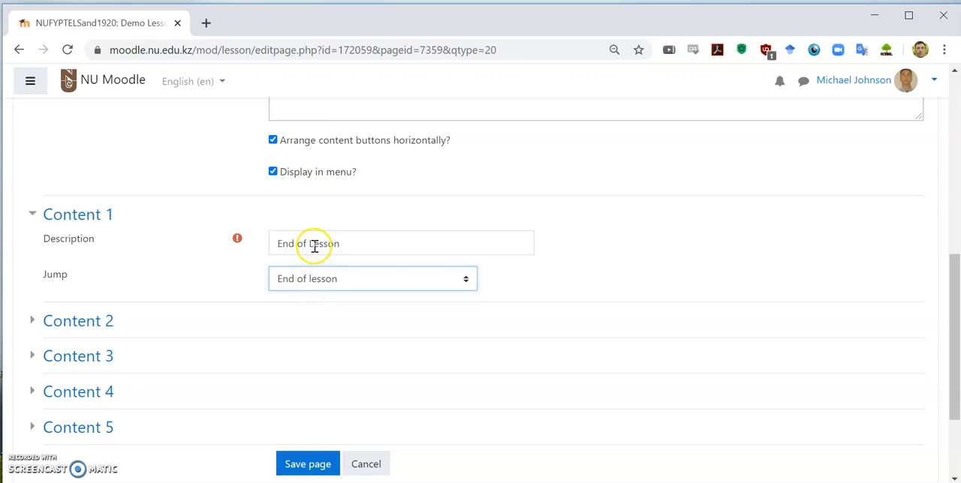
scroll(316, 375, down, 2)
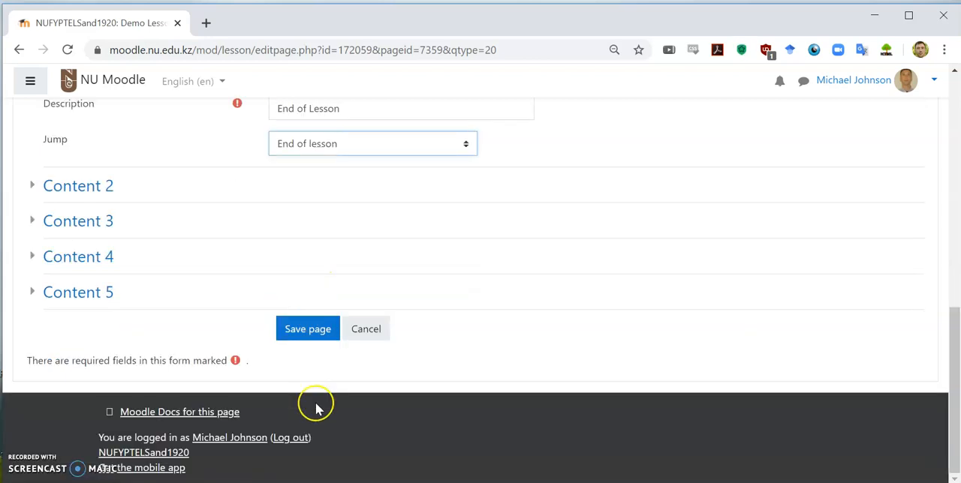
click(307, 332)
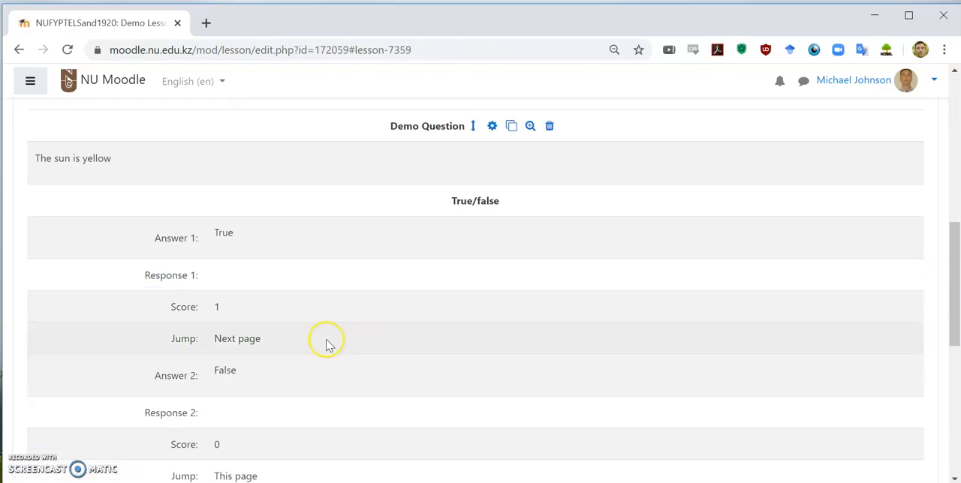
Review the order, answers and jumps of all pages in the expanded lesson overview, along with each page's editing controls
scroll(328, 343, down, 2)
scroll(328, 343, up, 3)
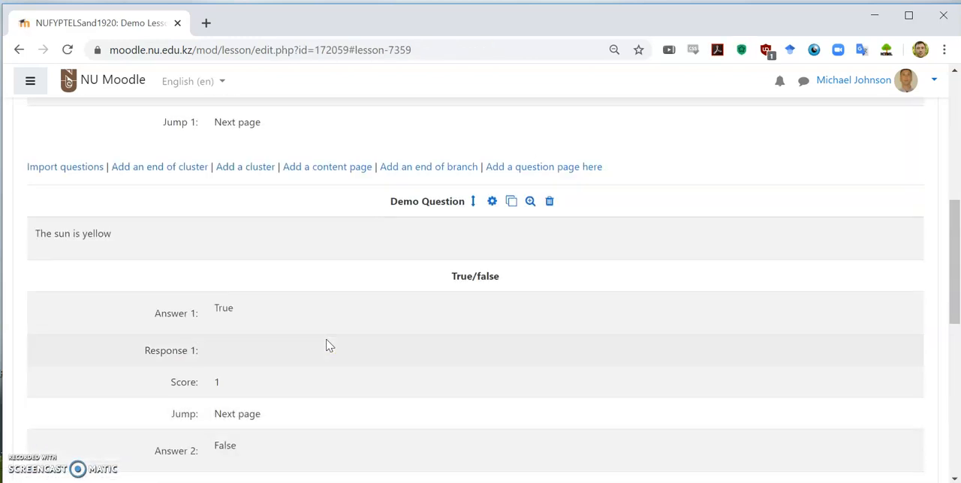
scroll(429, 241, up, 5)
scroll(525, 300, down, 3)
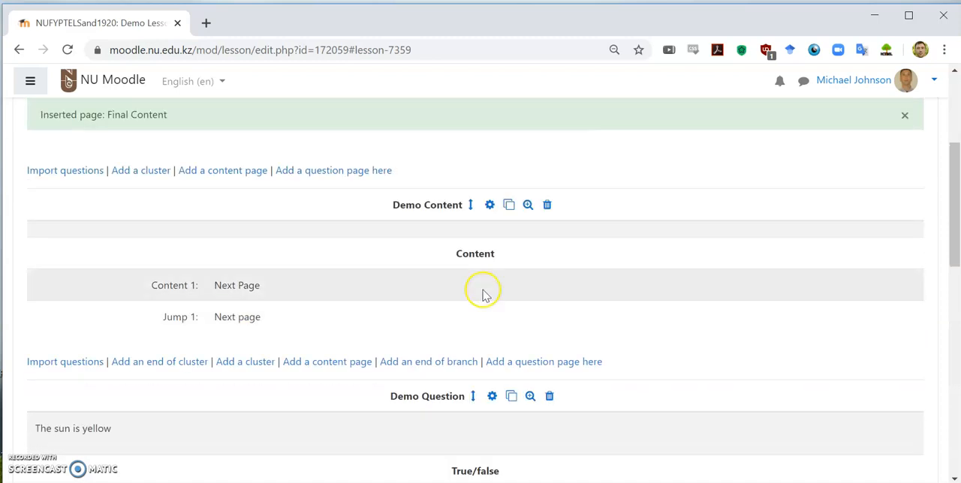
scroll(420, 316, down, 4)
scroll(420, 281, up, 2)
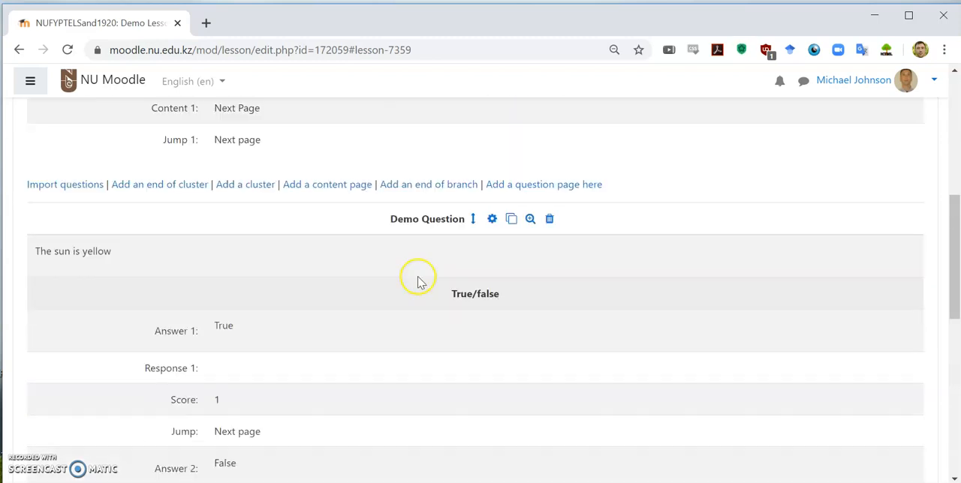
scroll(368, 360, down, 5)
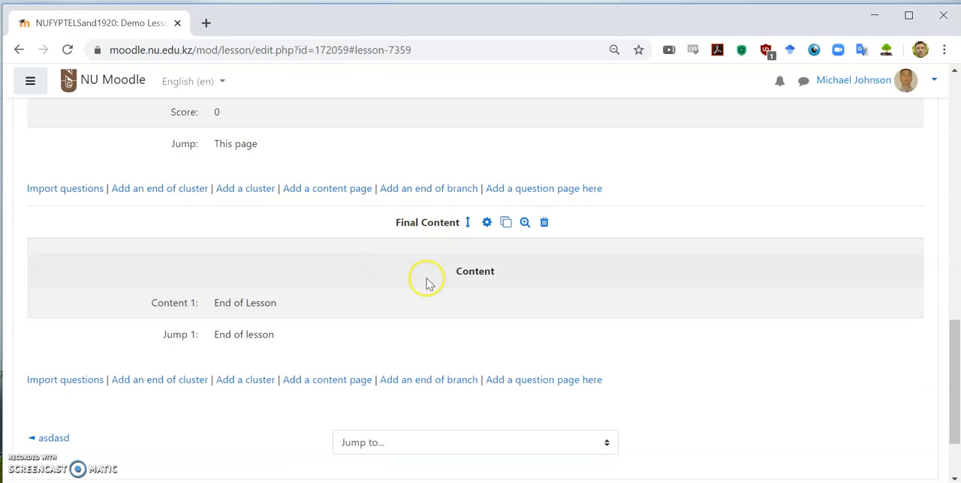
scroll(425, 280, up, 3)
scroll(437, 282, up, 3)
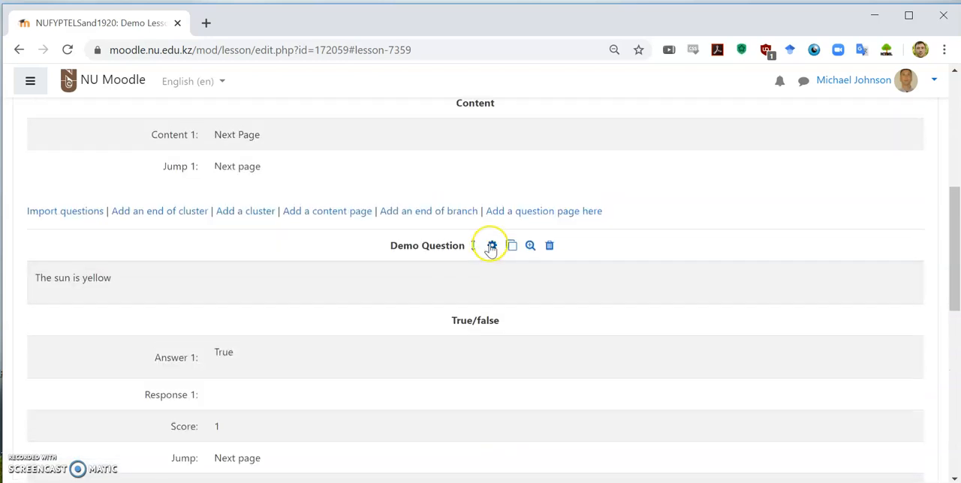
scroll(491, 253, up, 2)
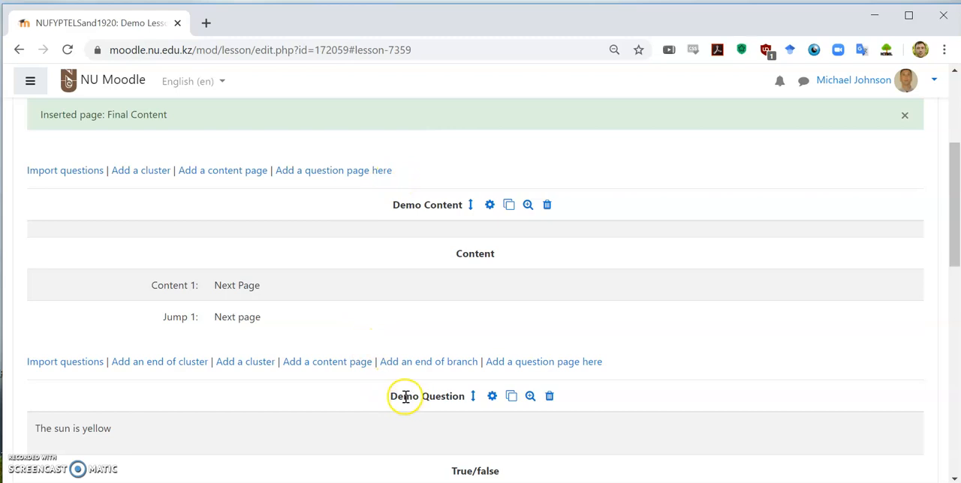
scroll(405, 394, down, 5)
scroll(407, 247, down, 2)
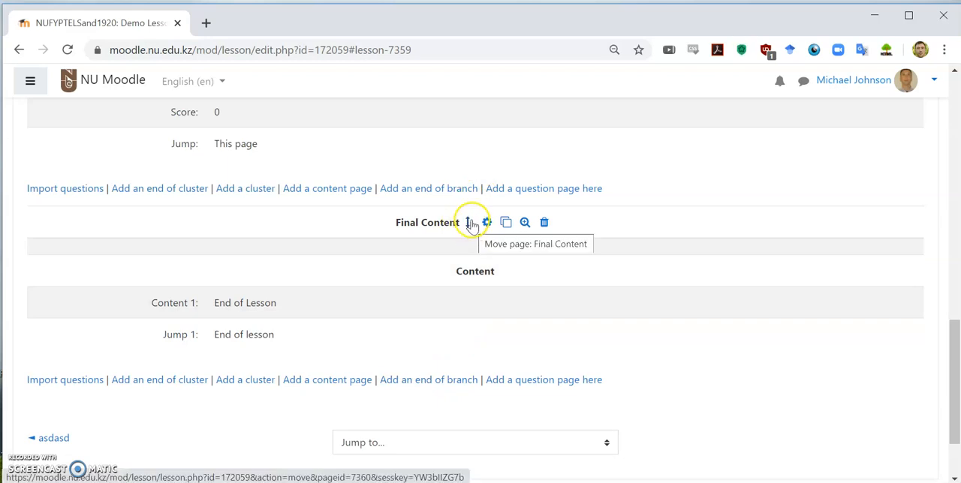
scroll(462, 346, down, 2)
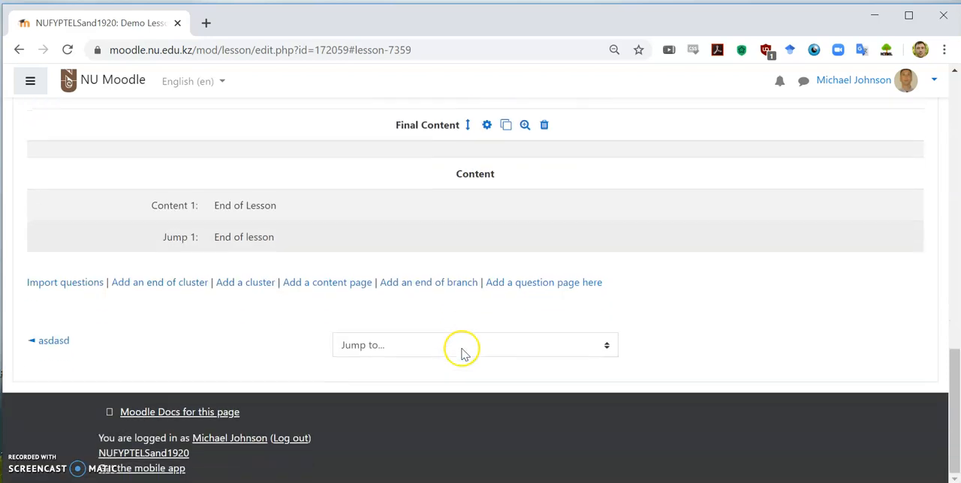
scroll(466, 347, up, 3)
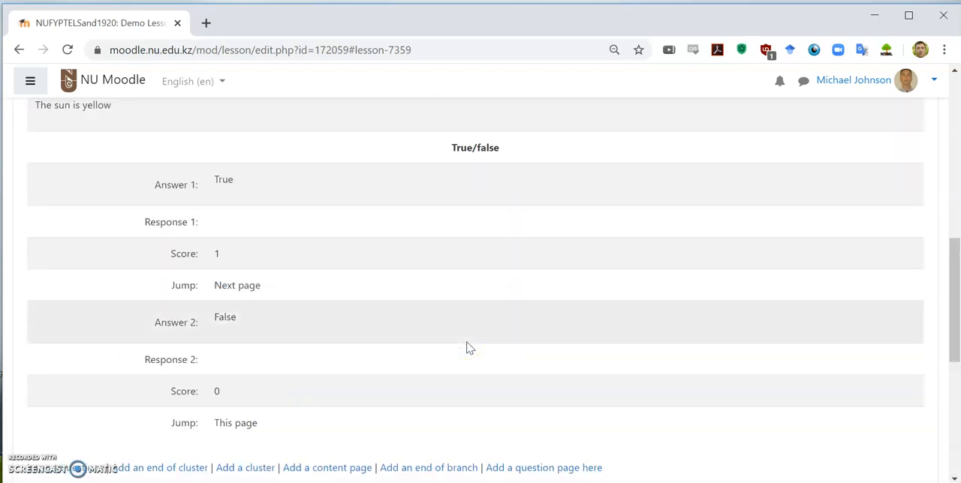
scroll(466, 347, up, 5)
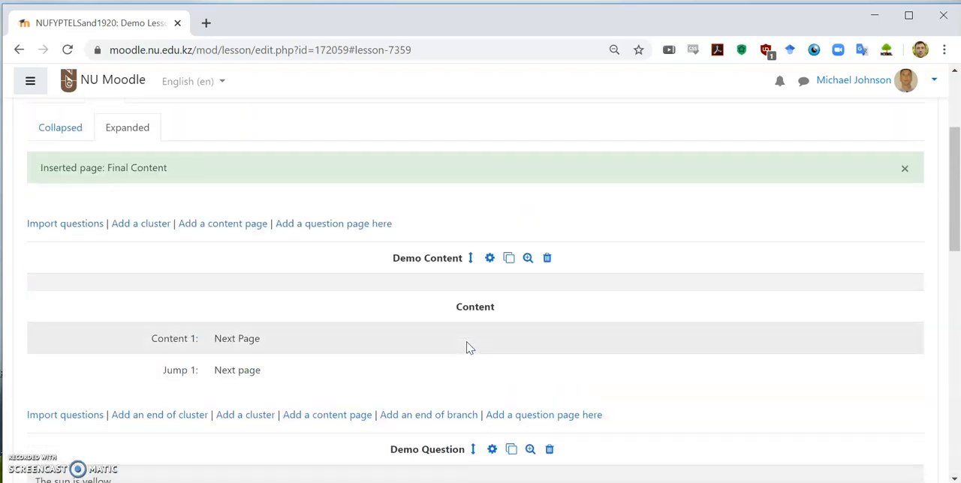
Return to the NUFYP TEL Sandbox course page and open Demo Lesson to preview it
scroll(466, 347, up, 2)
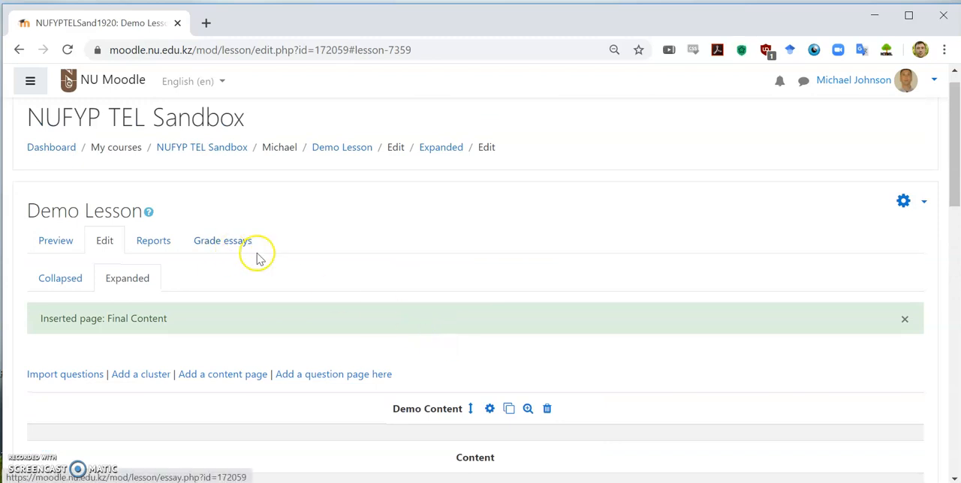
click(237, 154)
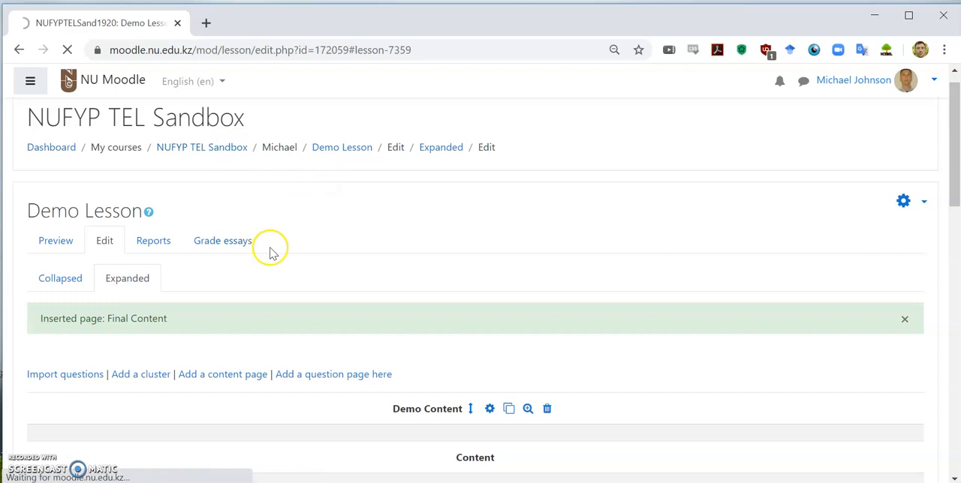
scroll(270, 253, down, 20)
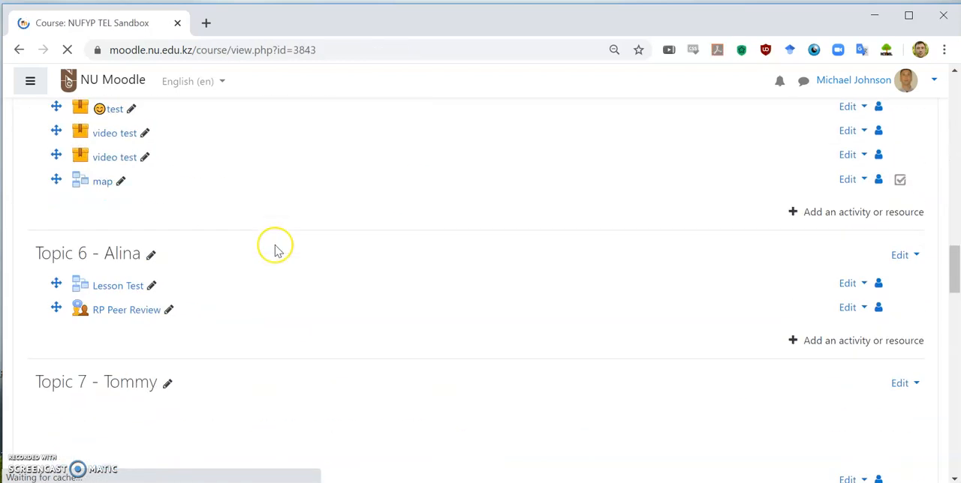
scroll(275, 250, down, 3)
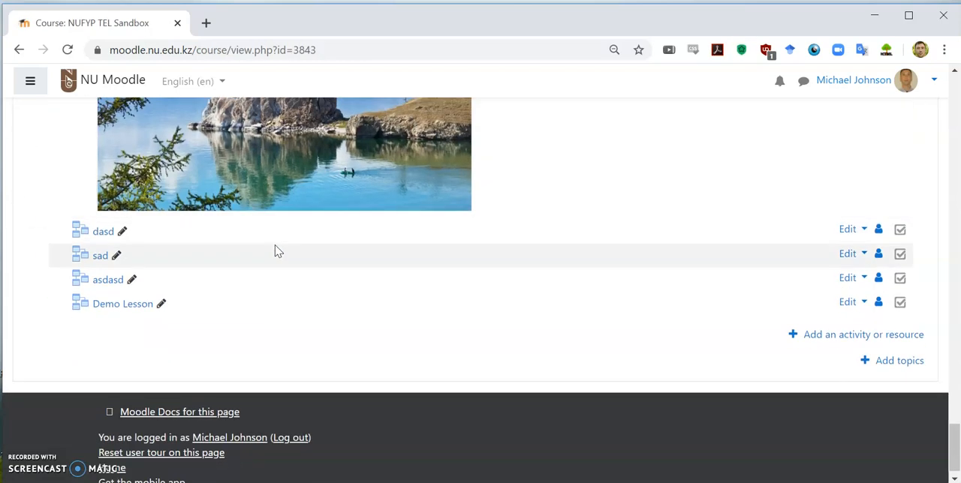
click(124, 309)
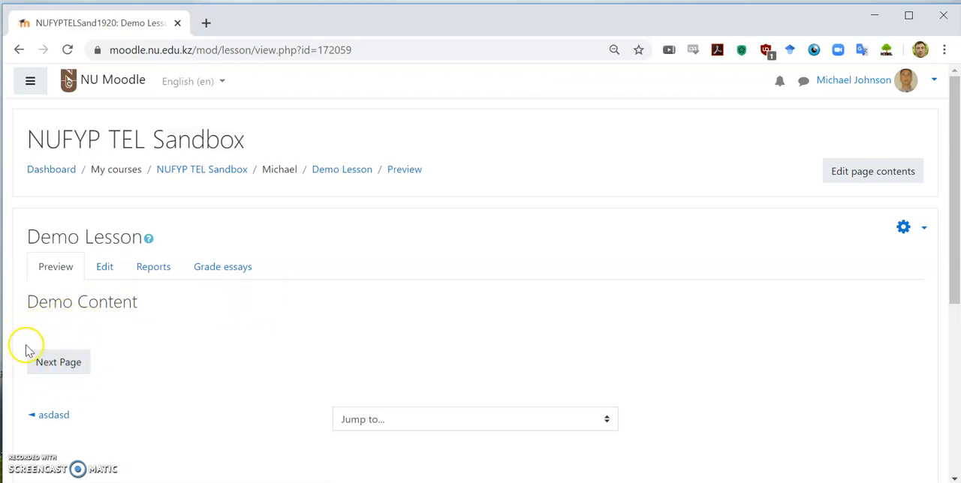
Advance the lesson preview past the Demo Content page and submit False as the answer to "The sun is yellow"
click(71, 368)
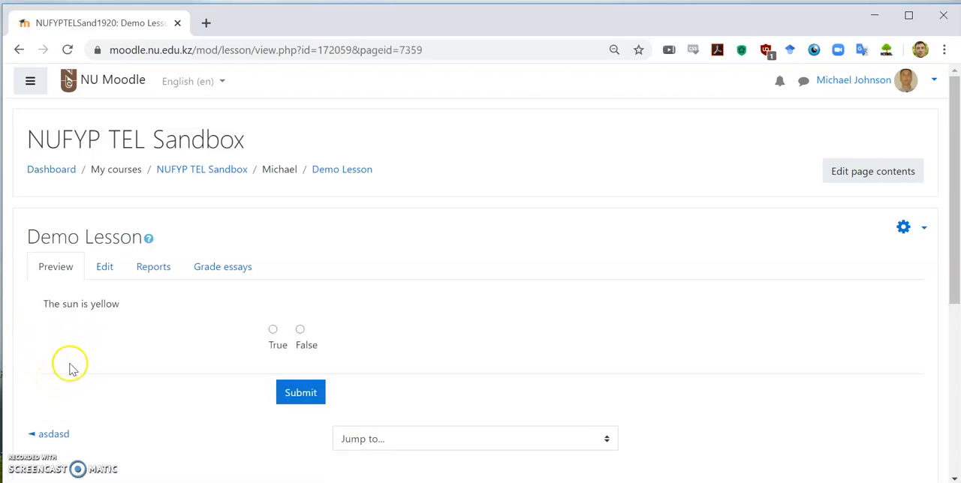
click(300, 330)
click(301, 393)
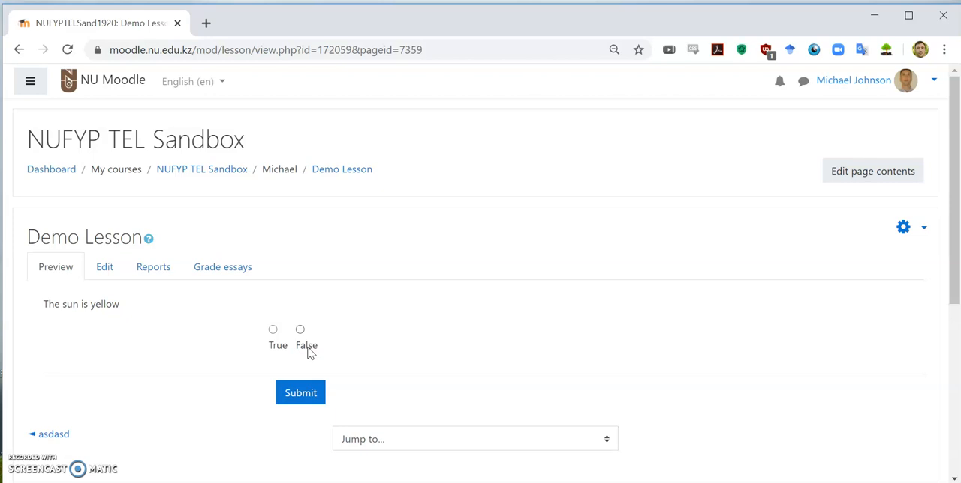
Submit True as the answer to "The sun is yellow" and finish the preview through End of Lesson on the Final Content page
click(272, 330)
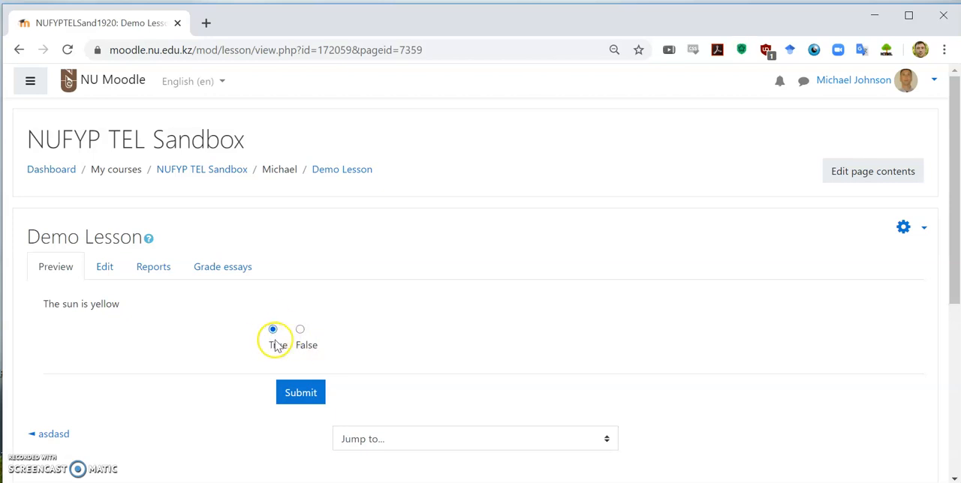
click(299, 398)
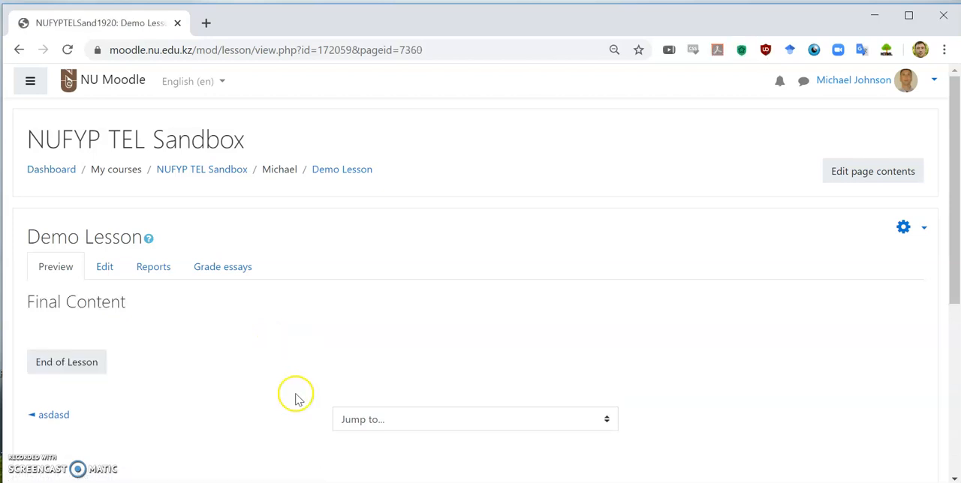
click(67, 363)
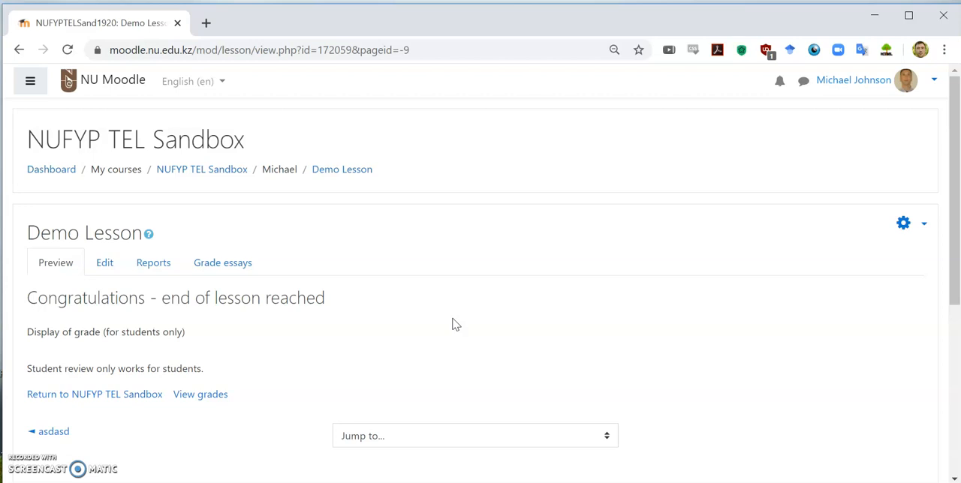
click(442, 320)
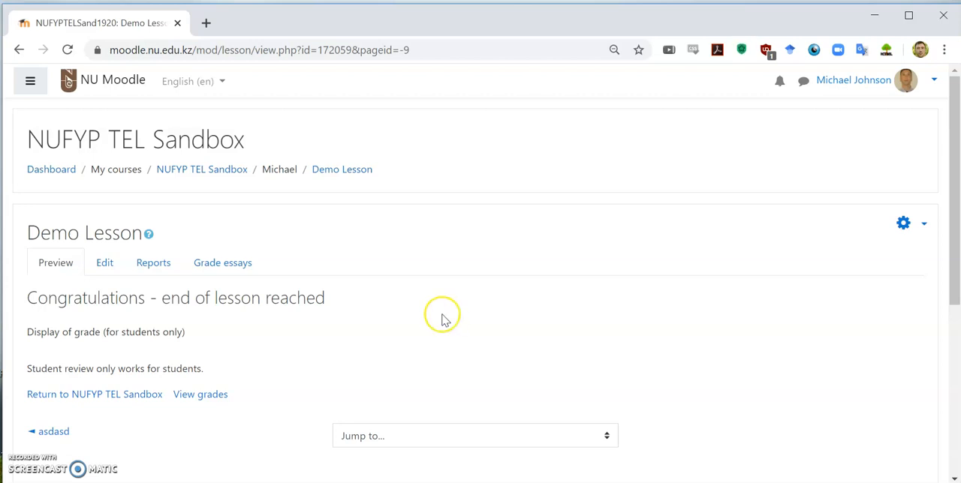